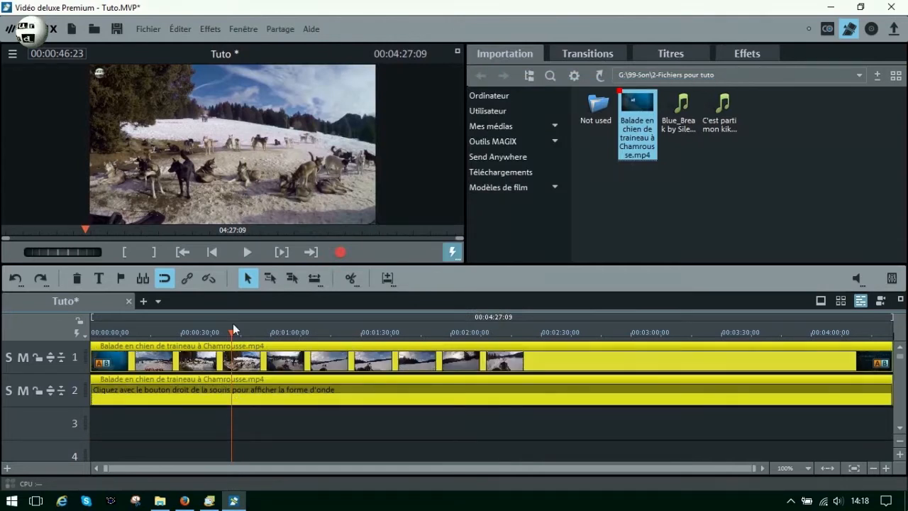
Step: Undo the last track change and put the video and audio of the Balade en chien de traineau clip on separate tracks again
left_click(16, 278)
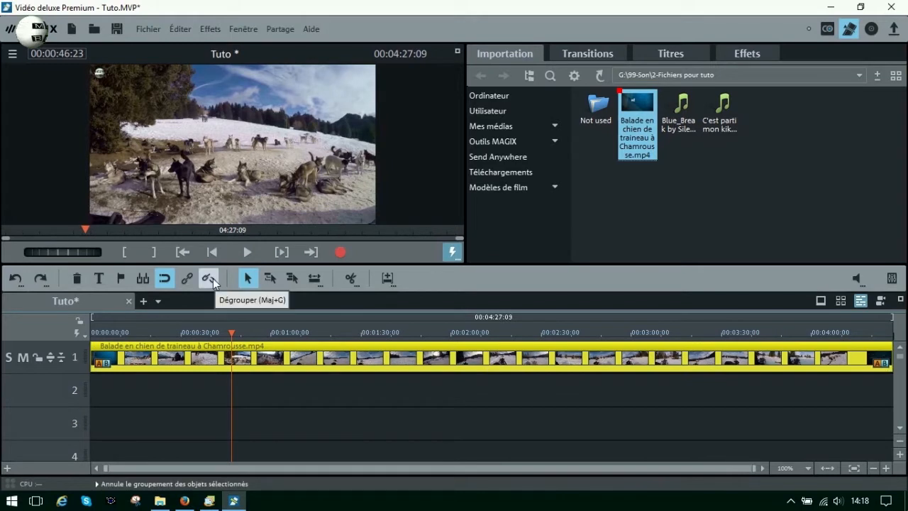
right_click(274, 358)
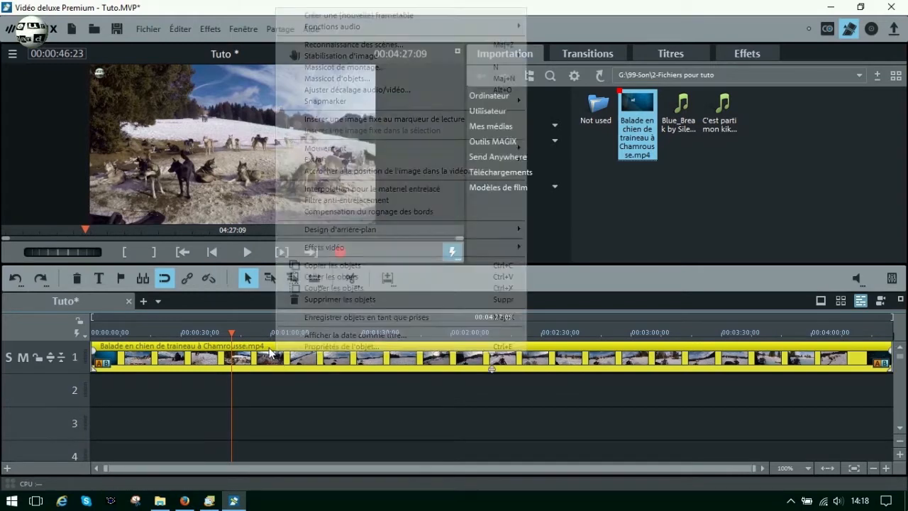
mouse_move(453, 26)
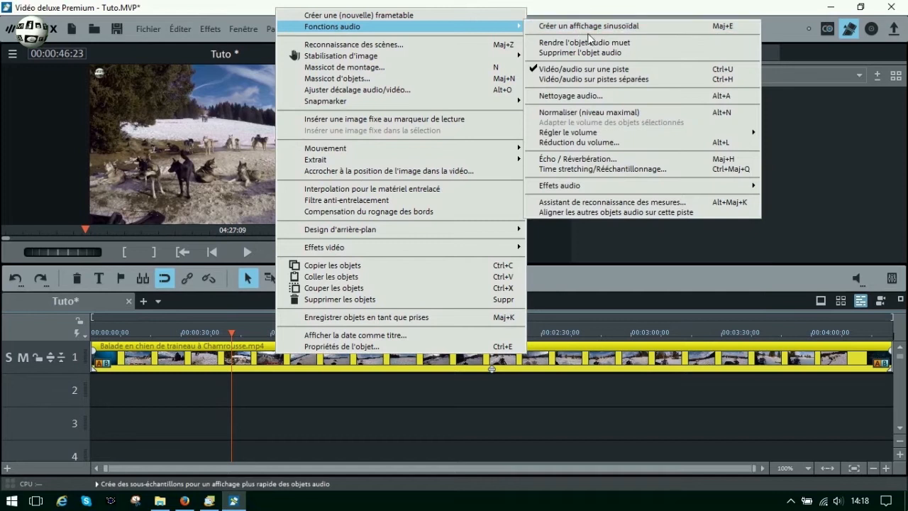
left_click(587, 80)
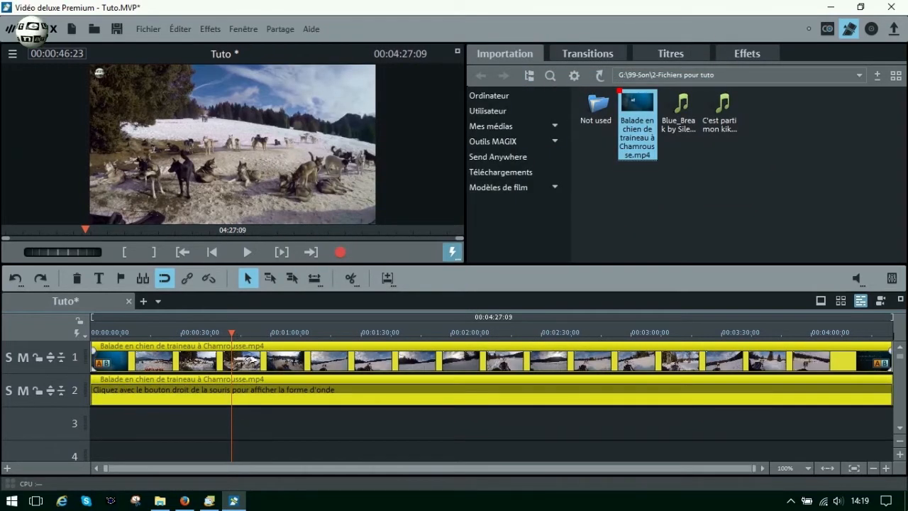
Step: Create the waveform display for the clip's audio object on track 2
left_click(254, 399)
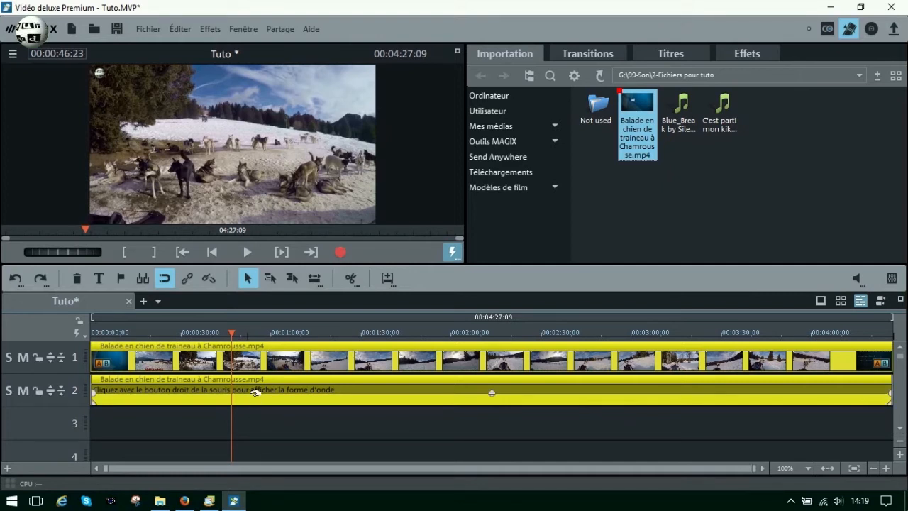
left_click(227, 352)
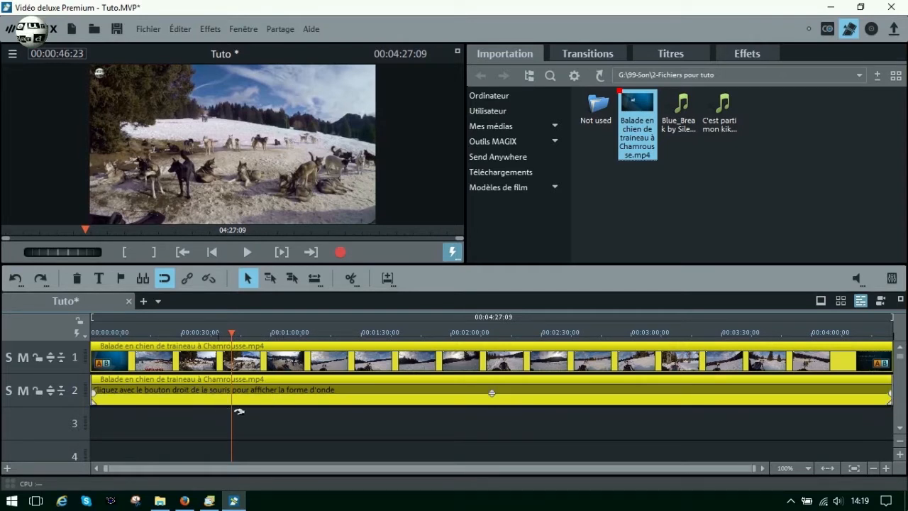
right_click(267, 397)
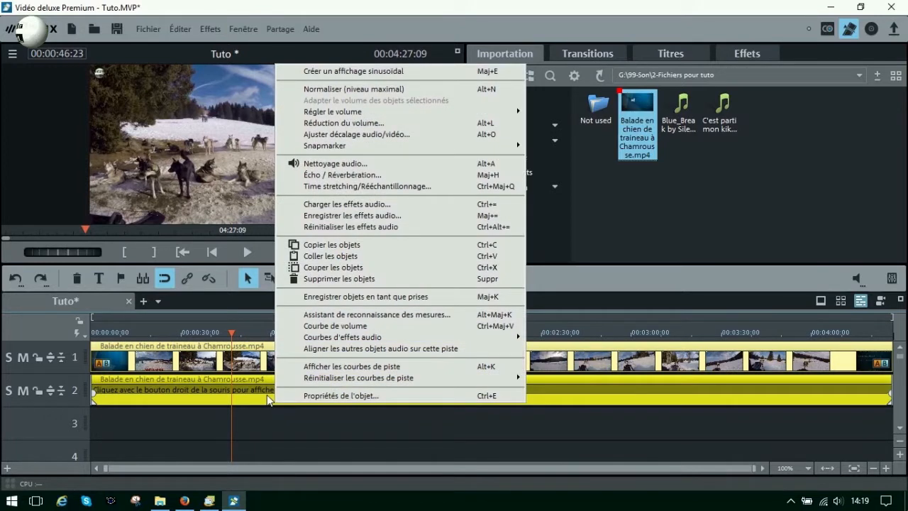
left_click(361, 72)
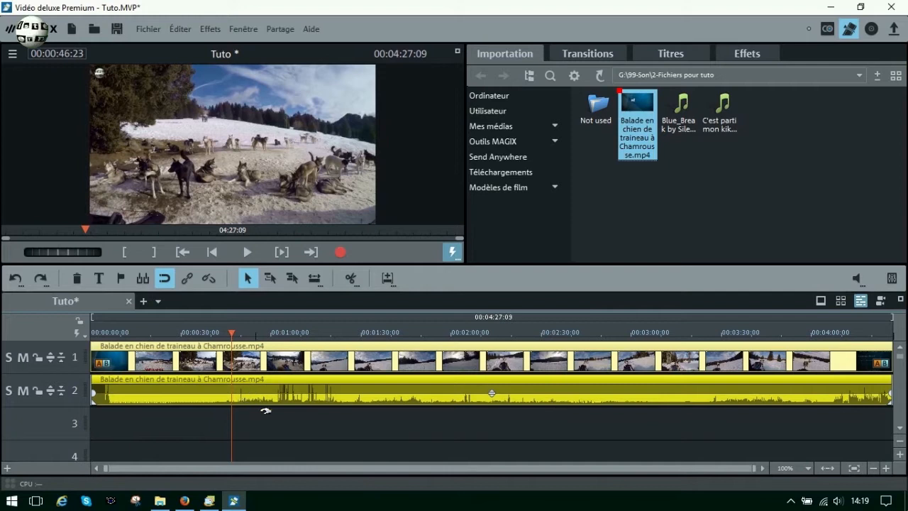
Step: Place C'est parti mon kiki.WAV on track 3, starting at 00:00:51:09
left_click(243, 335)
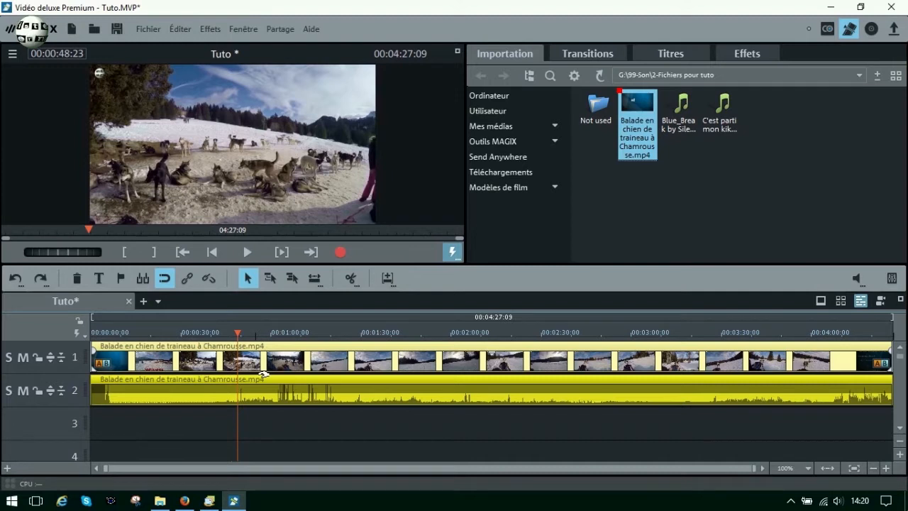
mouse_move(244, 336)
left_mouse_down()
mouse_move(253, 334)
mouse_move(245, 334)
left_mouse_up()
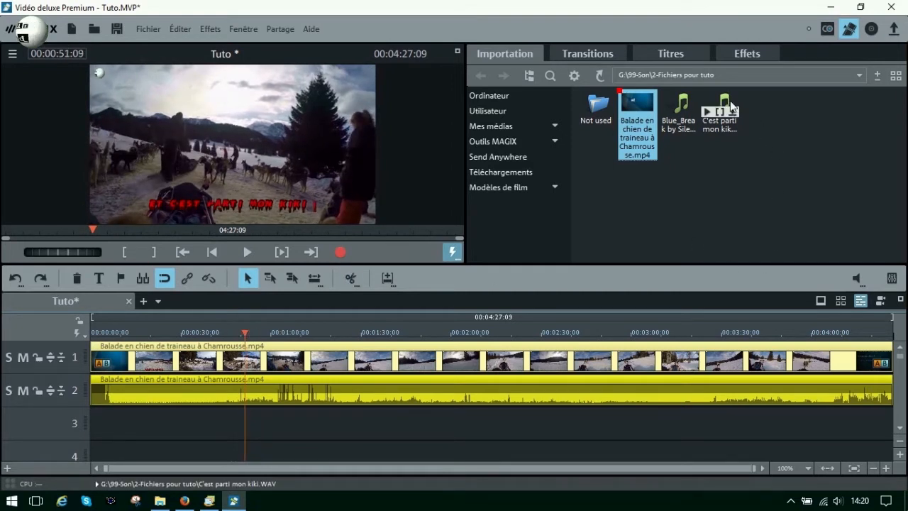
left_click(716, 132)
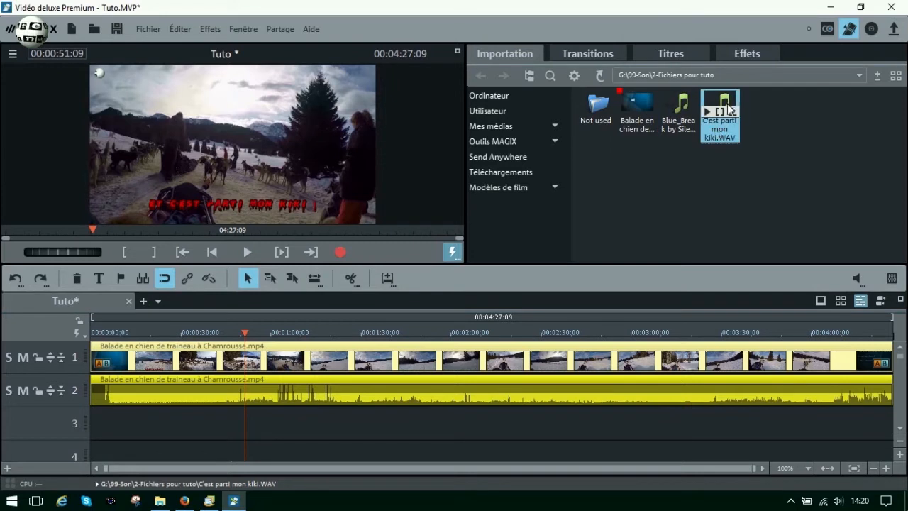
left_click_drag(731, 108, 253, 429)
Step: Play the project from about 00:00:47:20 to listen to the added voice clip over the original sound
left_click(234, 334)
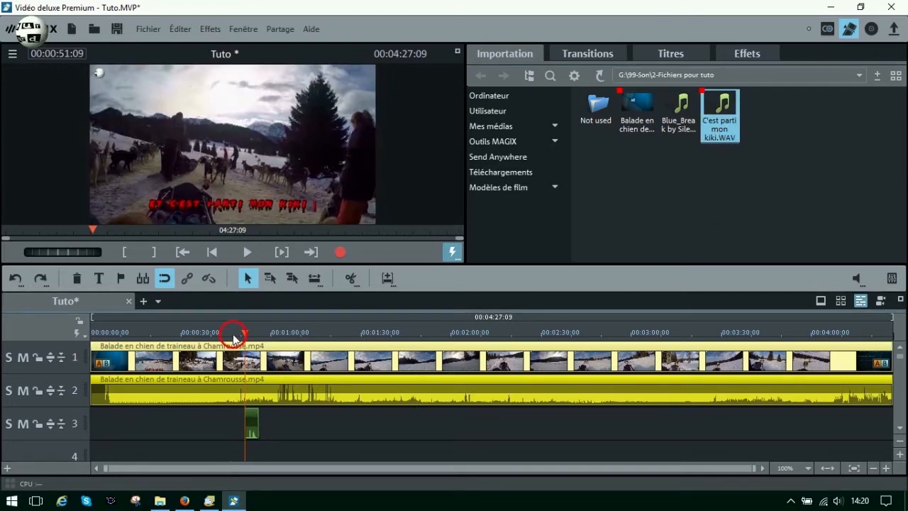
left_click(249, 256)
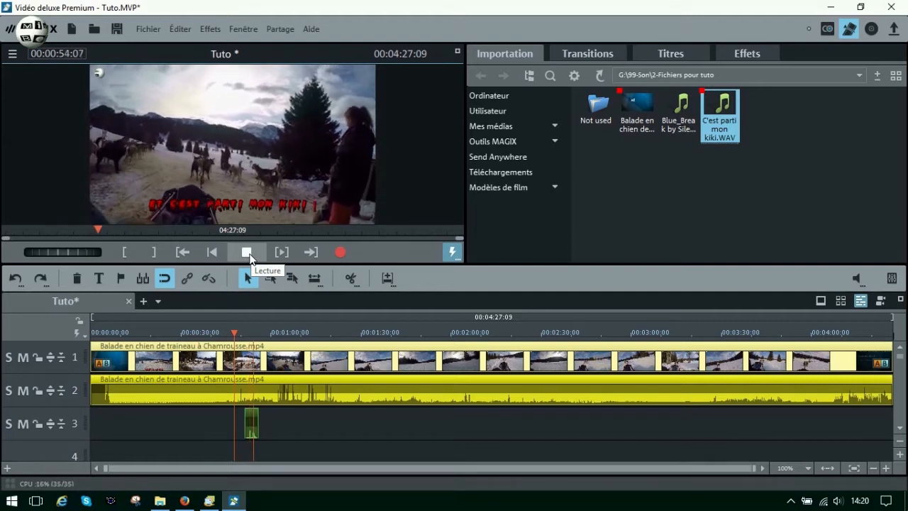
left_click(247, 253)
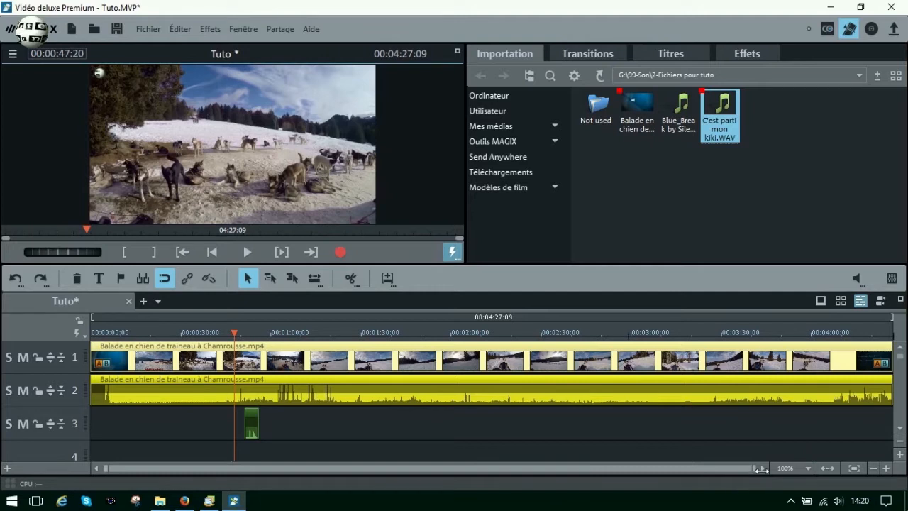
Step: Place the playhead at 00:00:52:20 where the voice starts and ungroup the main clip's audio from its video
left_click_drag(754, 468, 252, 465)
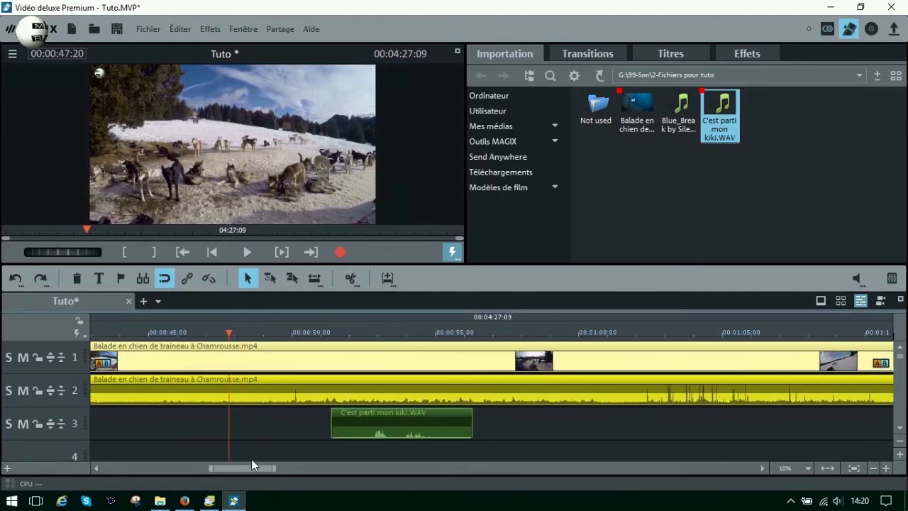
left_click(329, 466)
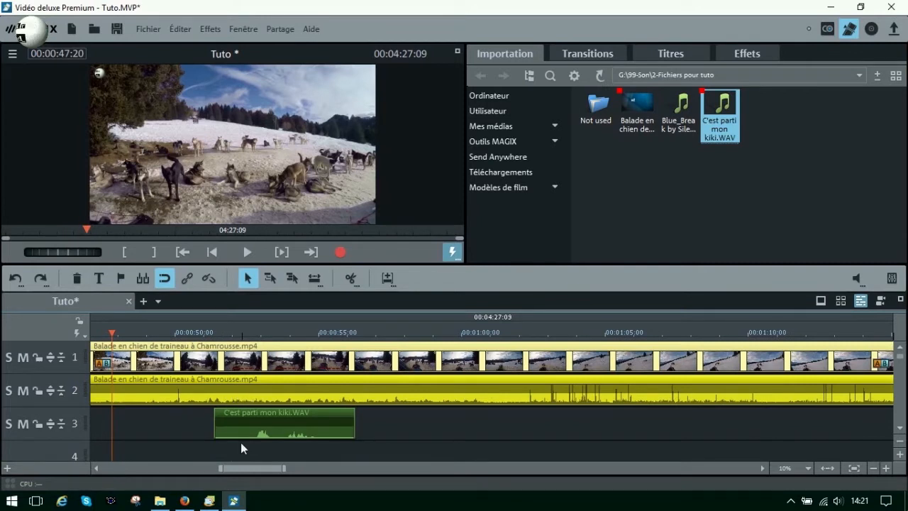
left_click(256, 332)
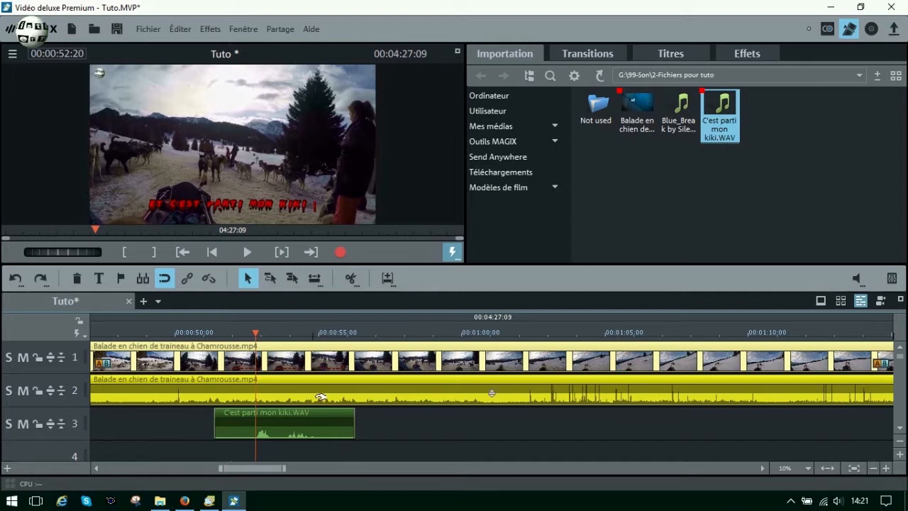
left_click(208, 280)
left_click(231, 364)
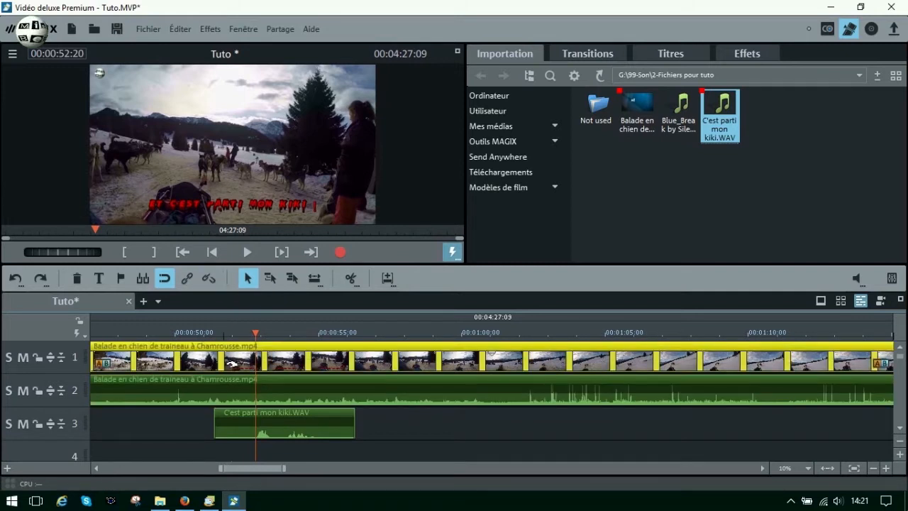
Step: Split the track 2 audio at 00:00:52:20 and at 00:00:55:07
left_click(215, 388)
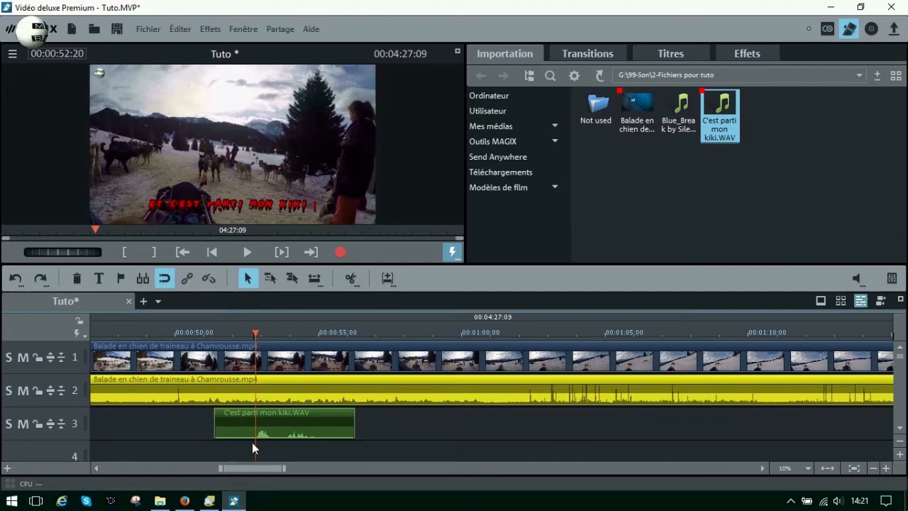
left_click(349, 278)
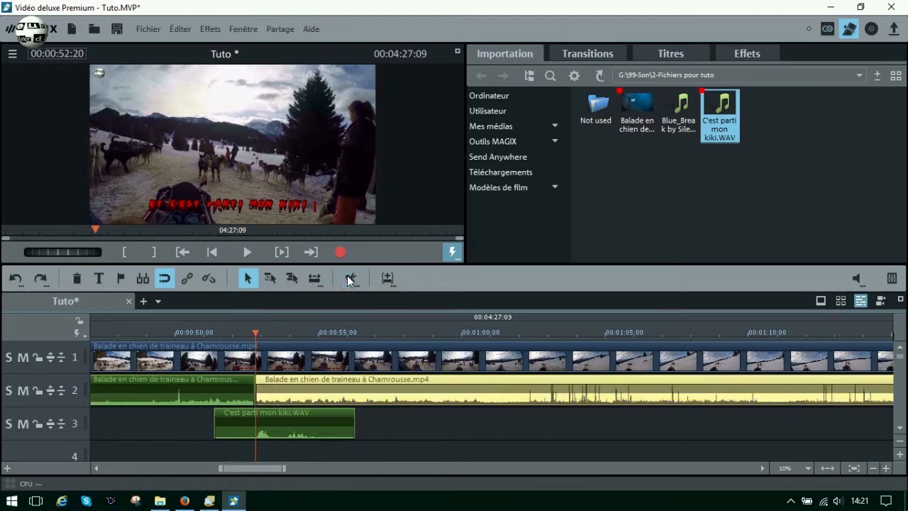
key("space")
left_click(349, 278)
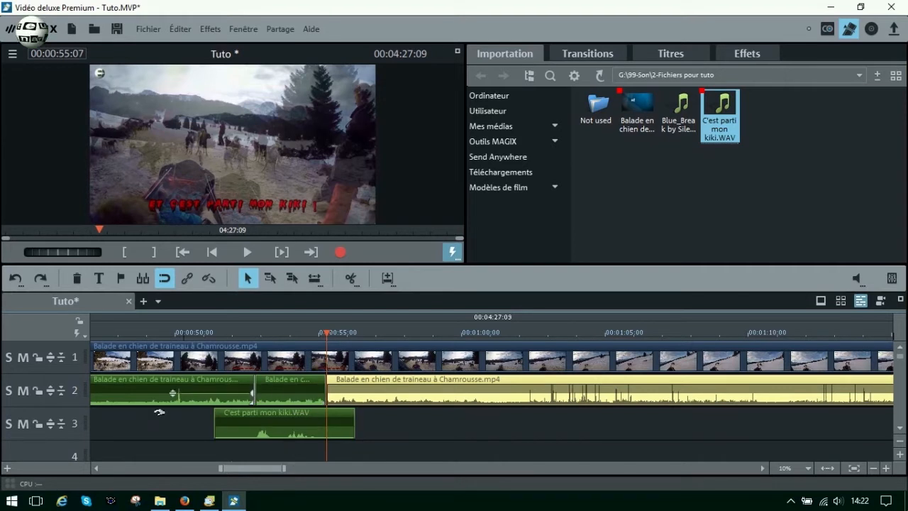
Step: Lower the volume of the short middle audio segment on track 2 nearly to the minimum
left_click(291, 395)
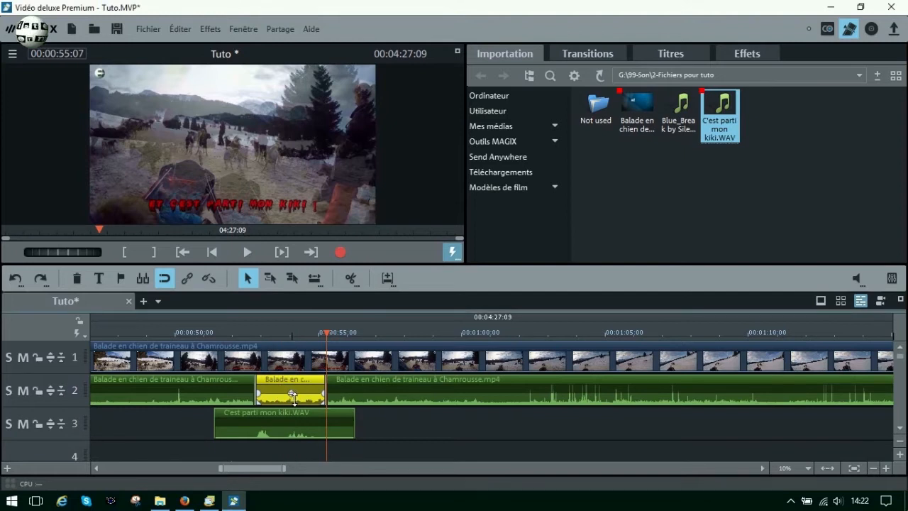
left_click(292, 395)
left_click_drag(292, 349, 291, 440)
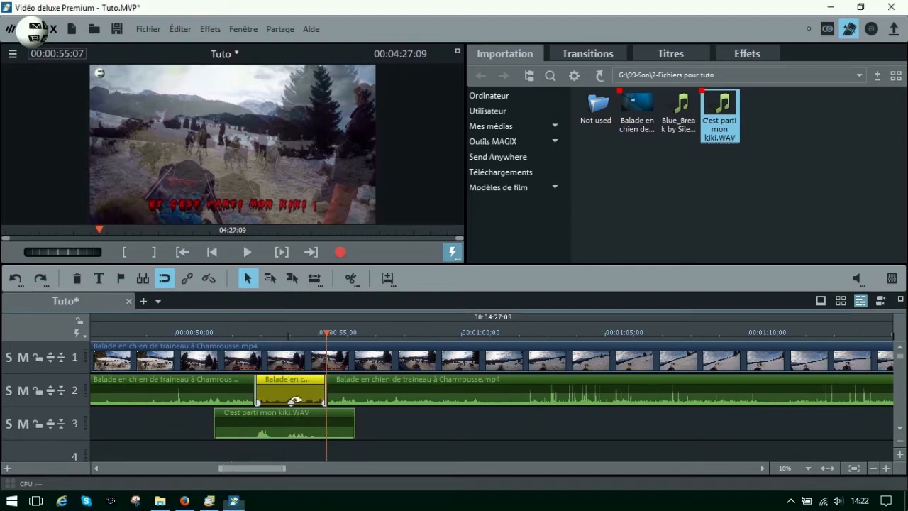
Step: Play from 00:00:52:05 to check the sound over the lowered audio segment
left_click(238, 334)
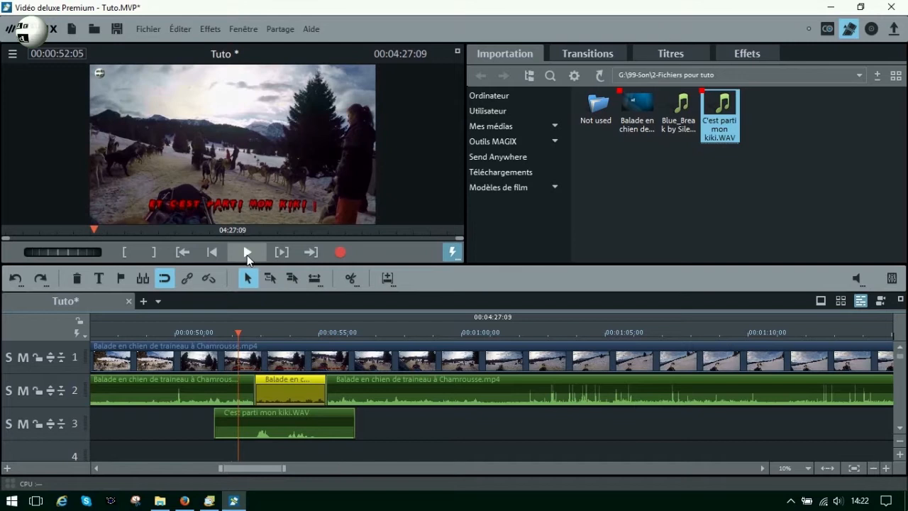
left_click(248, 256)
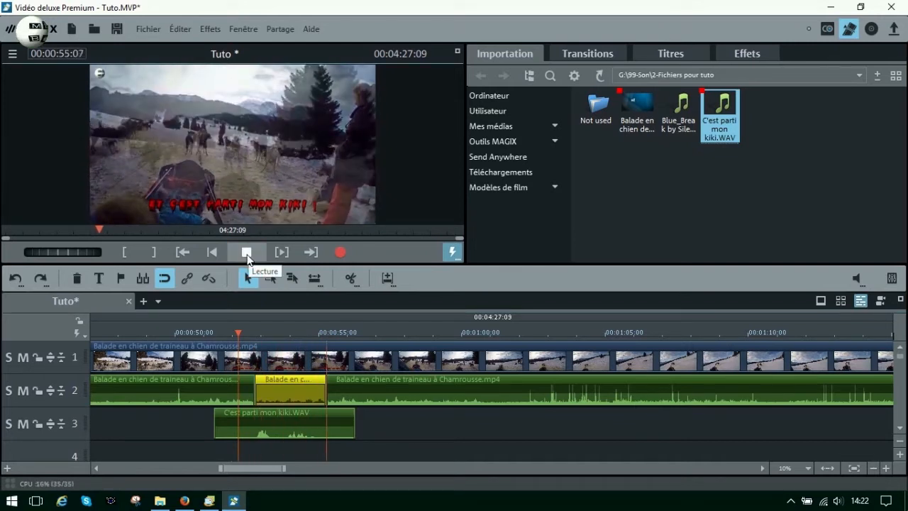
left_click(247, 253)
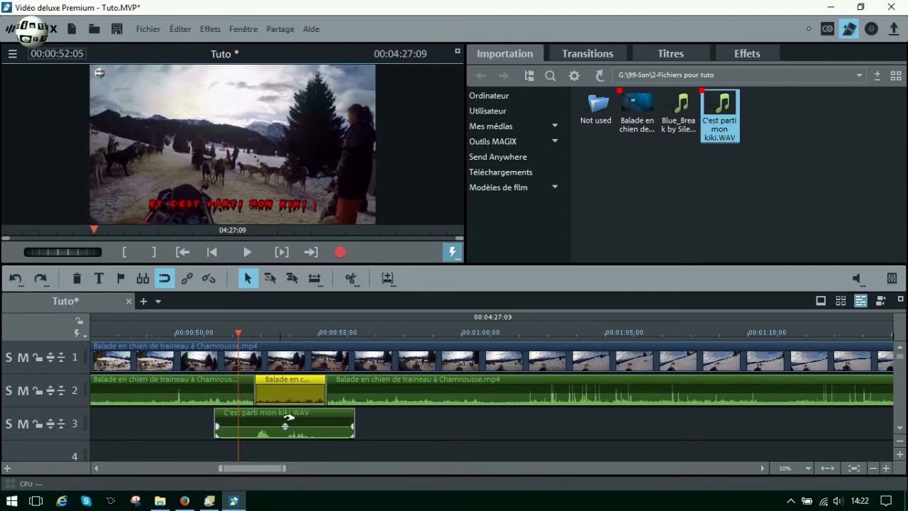
left_click(291, 410)
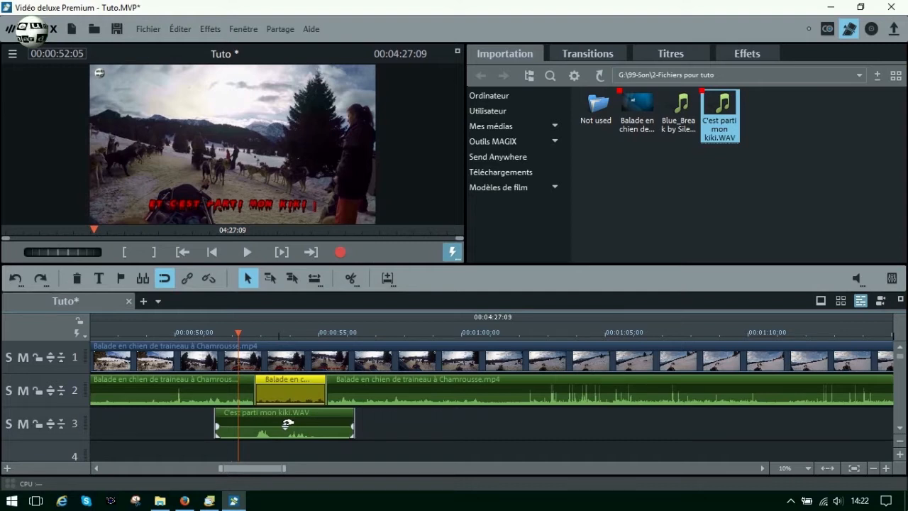
Step: Undo the volume reduction and both splits of the track 2 audio
left_click(15, 279)
left_click(15, 278)
left_click(15, 278)
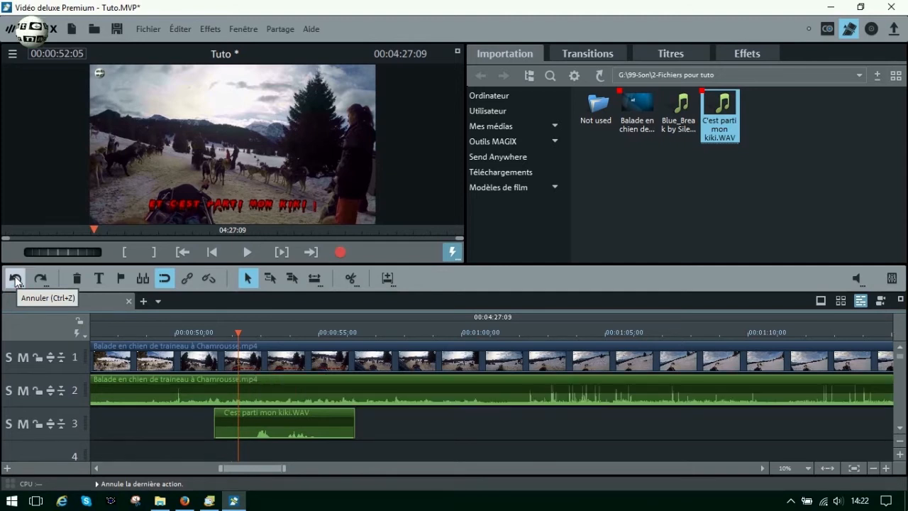
Step: Display the volume curve on the track 2 audio object and maximize the timeline
left_click(256, 396)
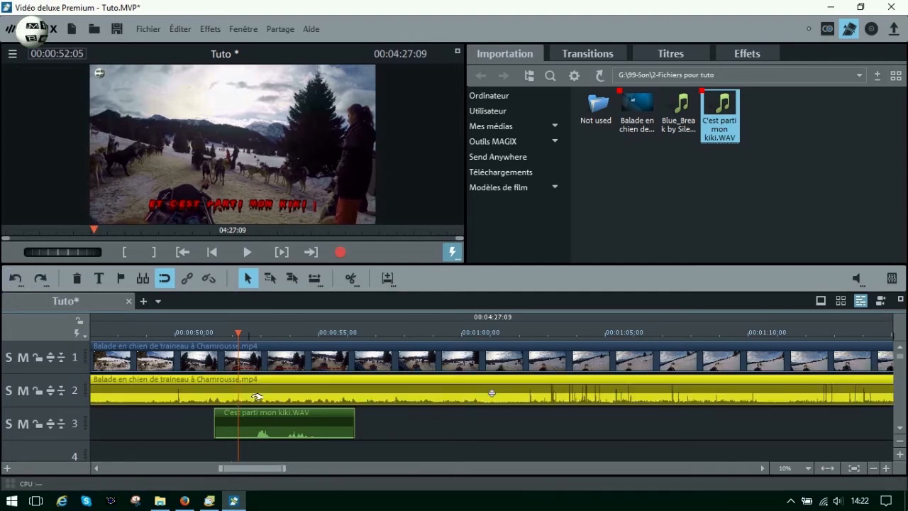
right_click(247, 385)
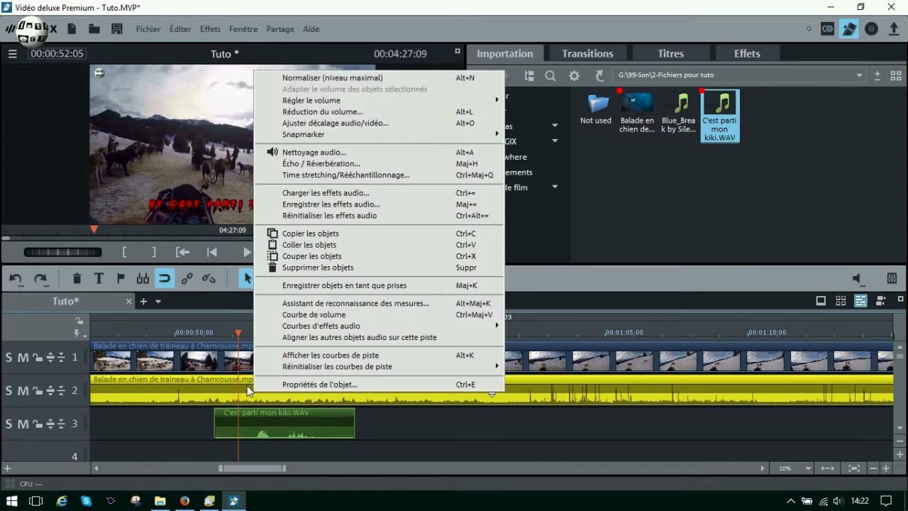
right_click(203, 384)
left_click(283, 307)
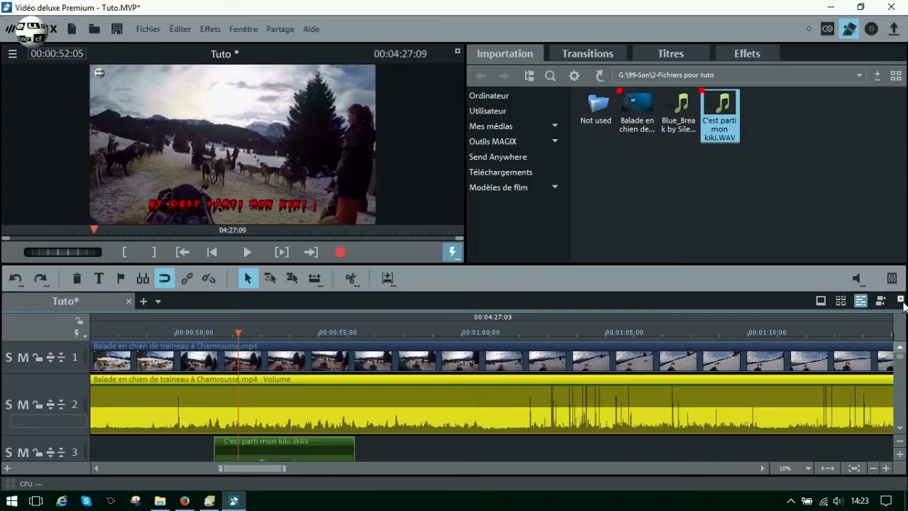
left_click(901, 300)
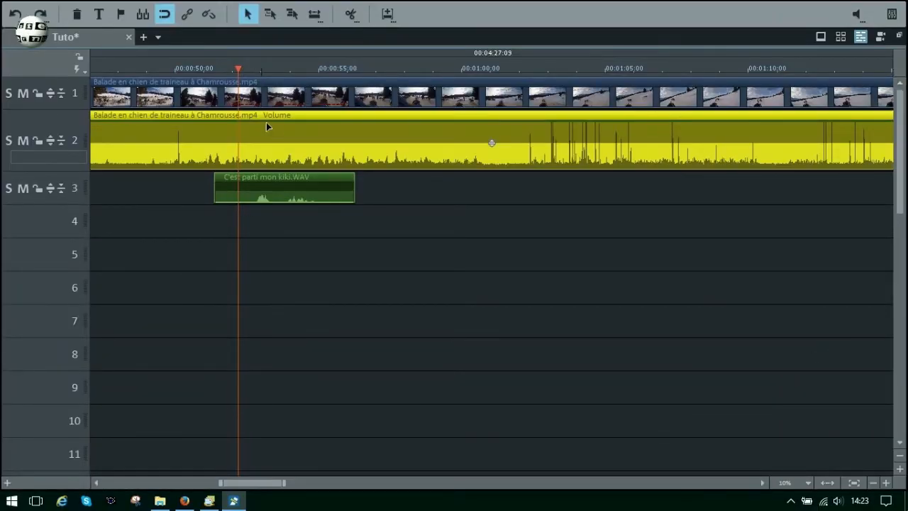
Step: Add four points to the track 2 volume curve above the voice clip and lower the two inner points nearly to the minimum
left_click_drag(245, 73, 250, 74)
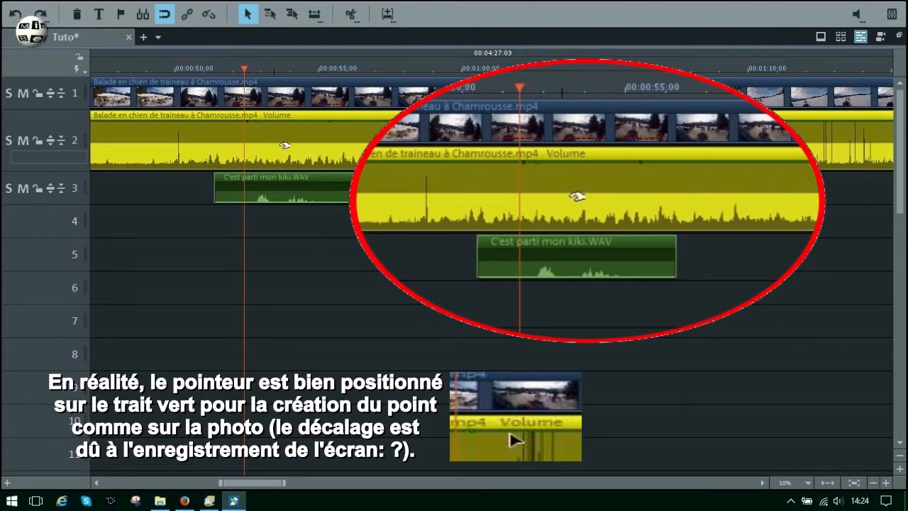
left_click(325, 127)
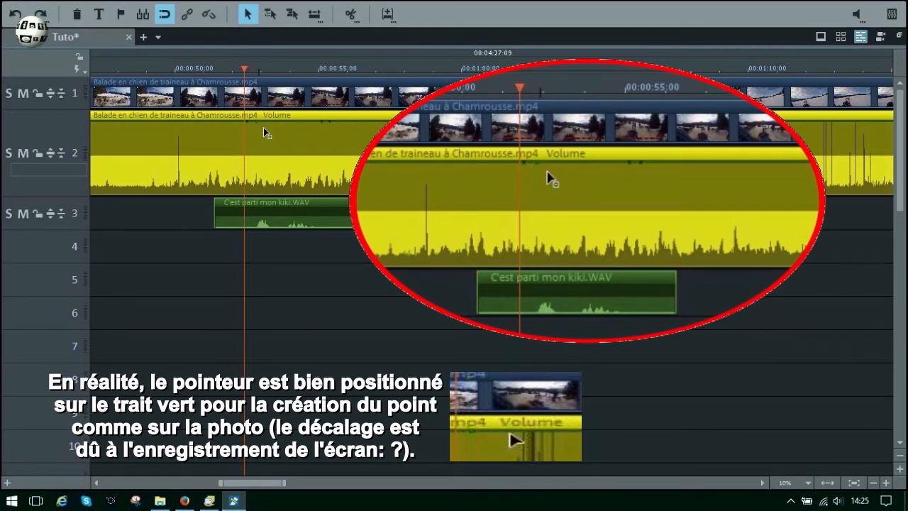
left_click_drag(263, 127, 261, 194)
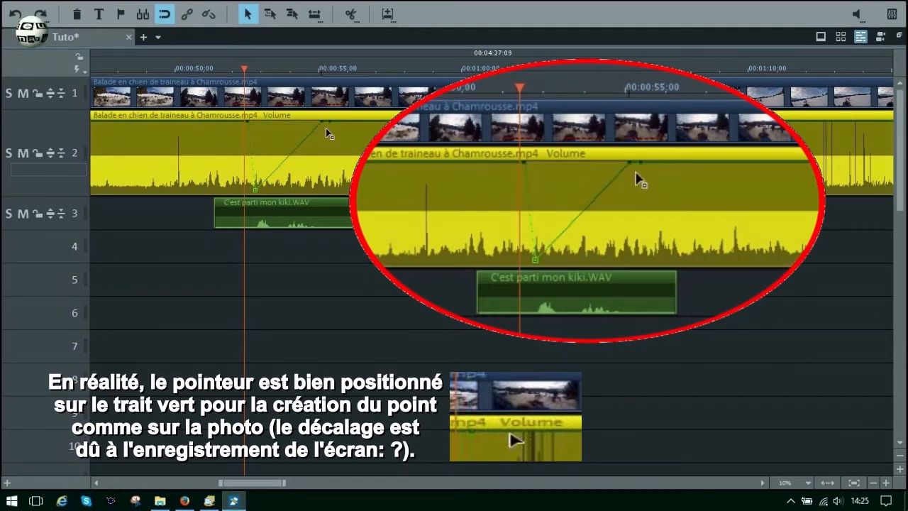
left_click_drag(329, 126, 328, 196)
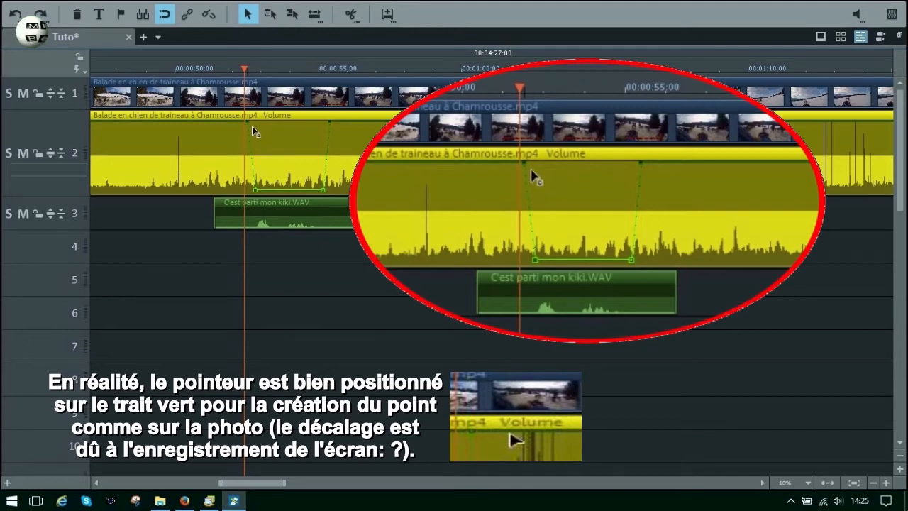
Step: Move the two outer volume curve points outward for more gradual fades, and restore the timeline to its normal size
left_click_drag(255, 131, 229, 131)
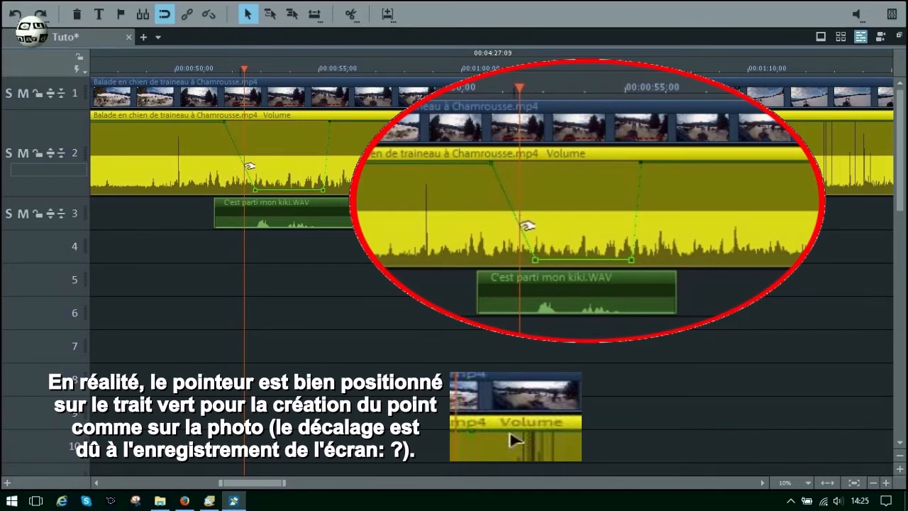
left_click_drag(335, 127, 358, 122)
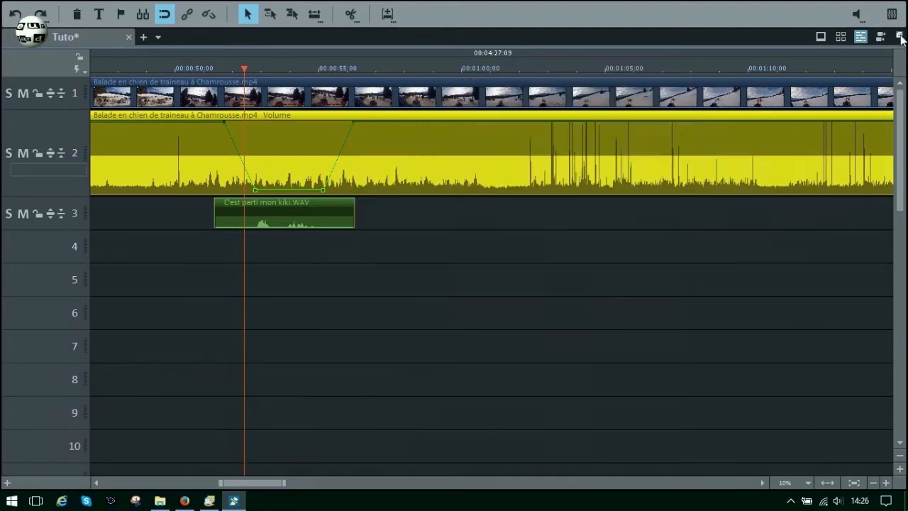
left_click(899, 37)
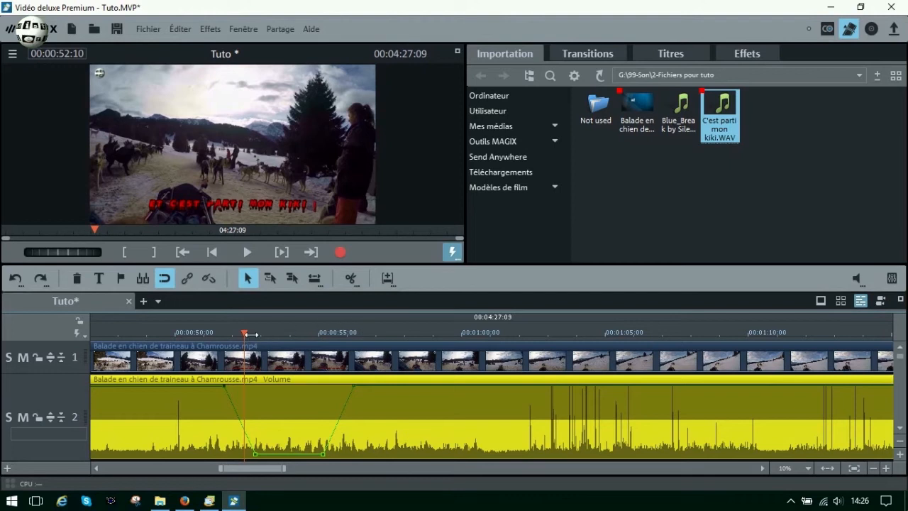
Step: Play from 00:00:50:13 to check the fades around the voice clip, and stop after the curve rises again
left_click_drag(245, 333, 190, 333)
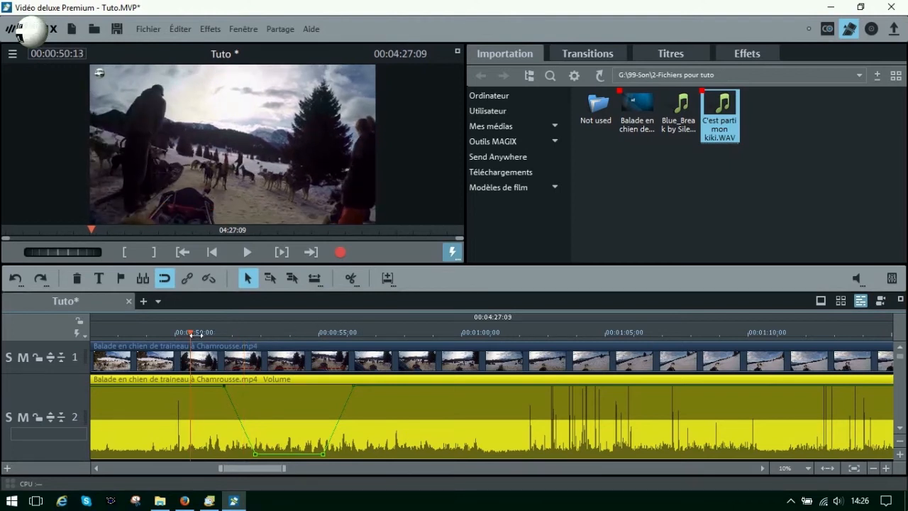
left_click(247, 253)
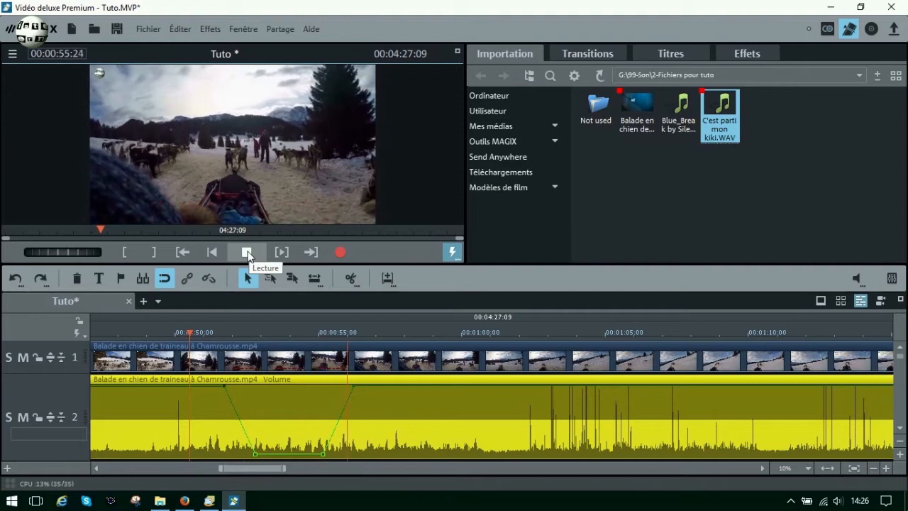
left_click(247, 253)
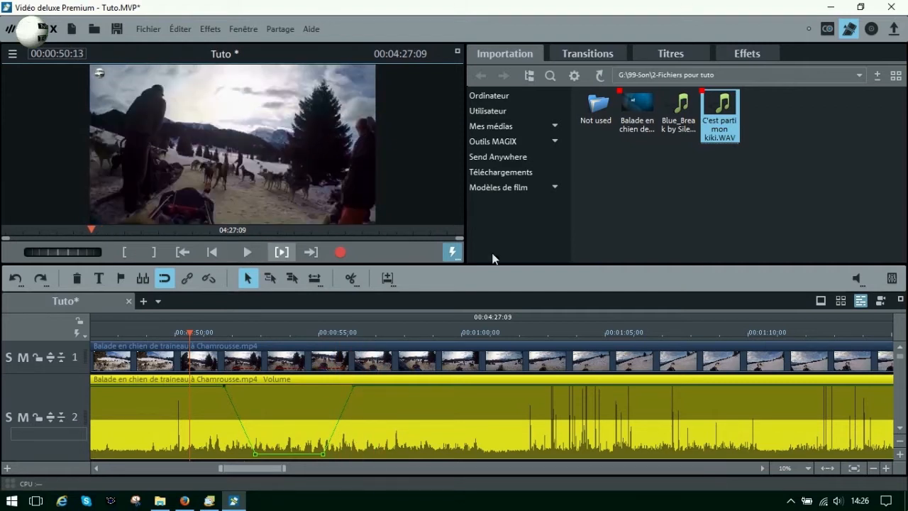
Step: Enlarge the timeline to examine the sloped volume curve on track 2 above the voice clip
left_click(901, 299)
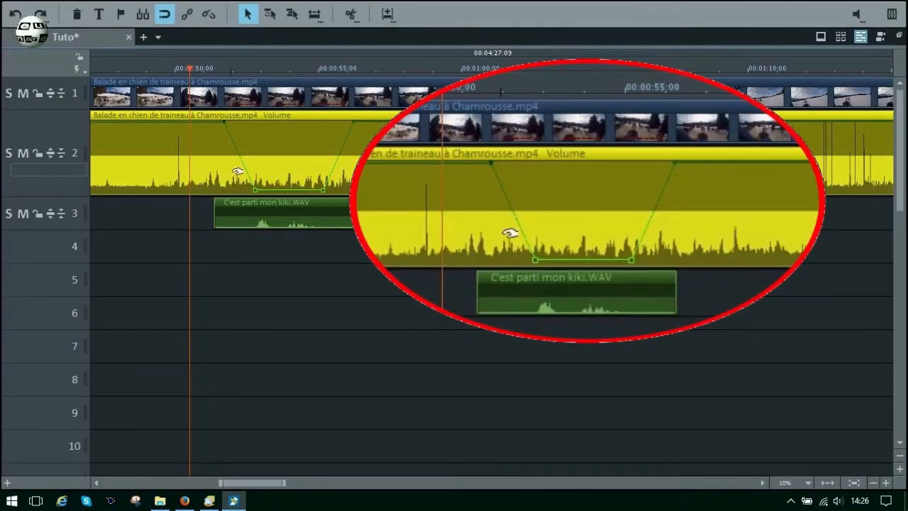
mouse_move(231, 225)
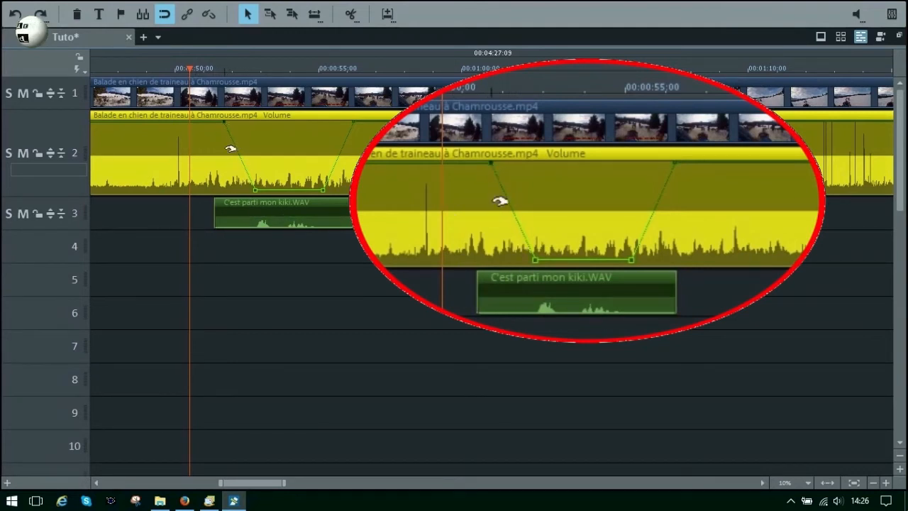
mouse_move(262, 211)
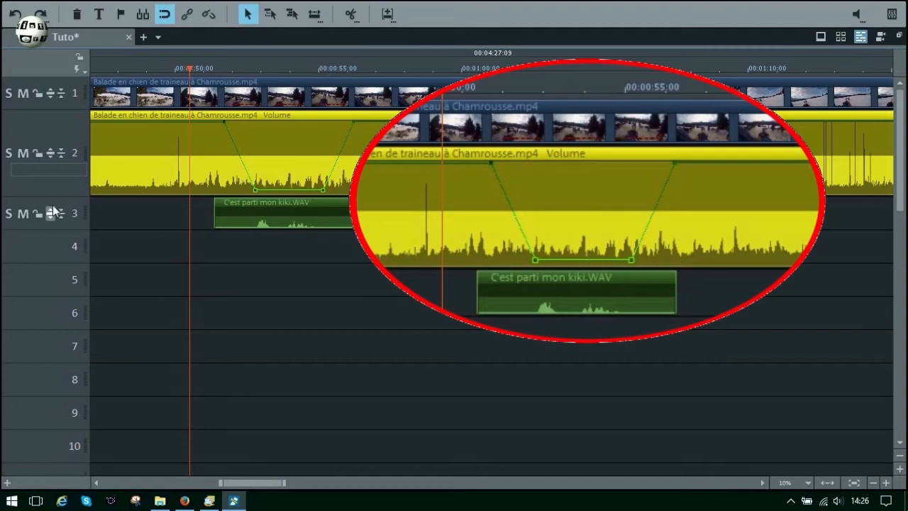
left_click_drag(63, 204, 64, 156)
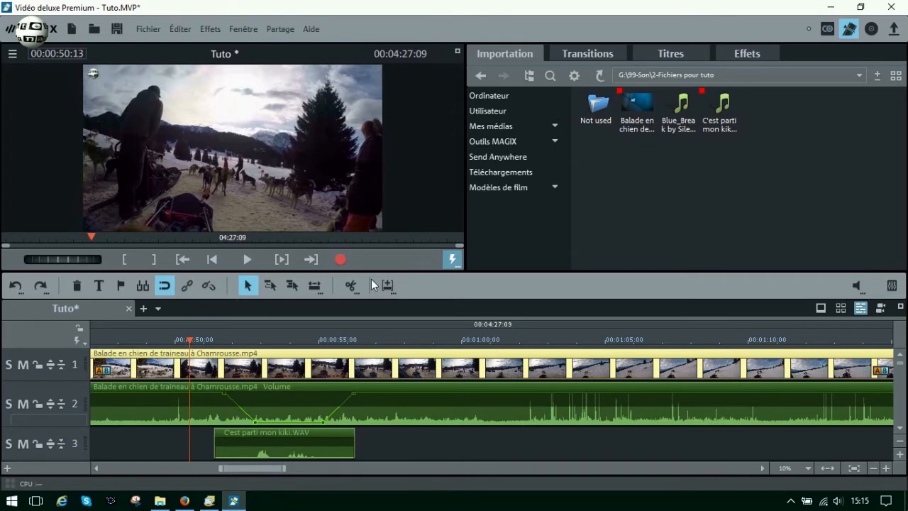
Step: Create a second movie in the project and insert Balade en chien de traineau à Chamrousse.mp4 at the start of track 1
left_click(143, 309)
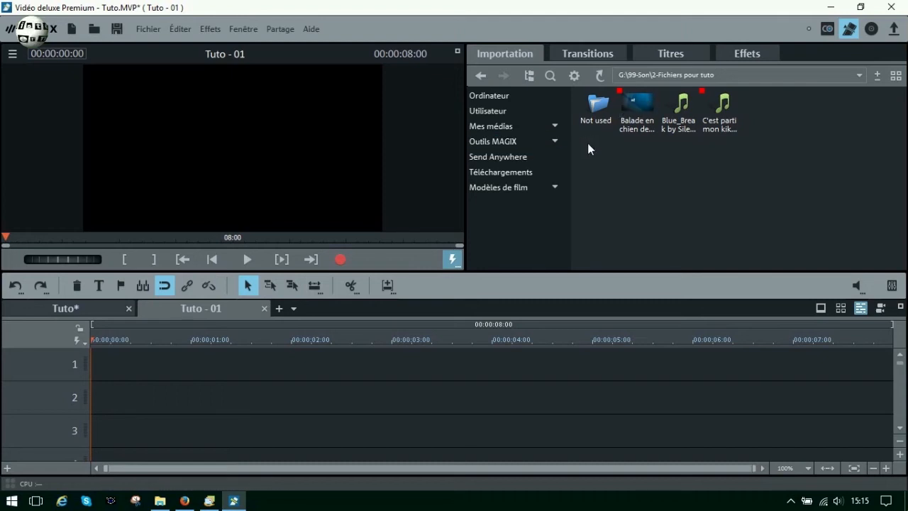
left_click(642, 106)
left_click_drag(607, 145, 125, 367)
key("Return")
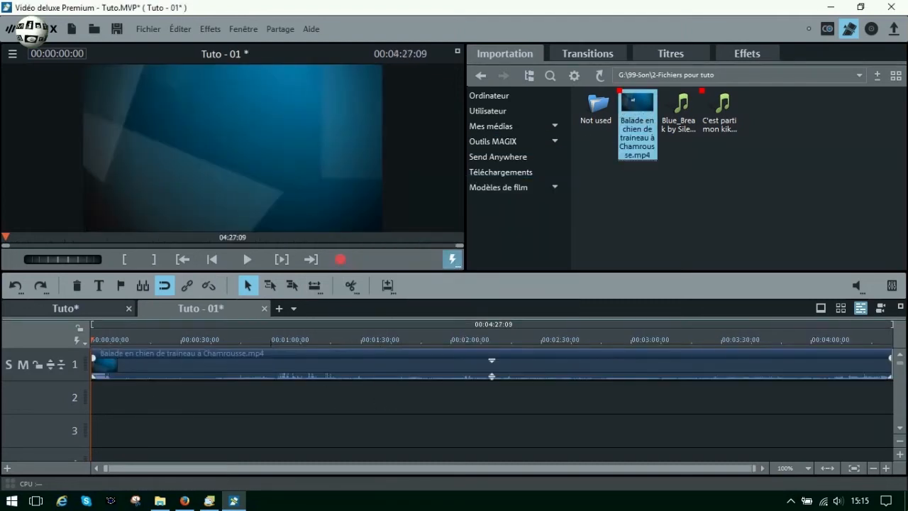
Step: Place the playback marker at 00:00:44:01 and separate the video's audio onto track 2
left_click(275, 341)
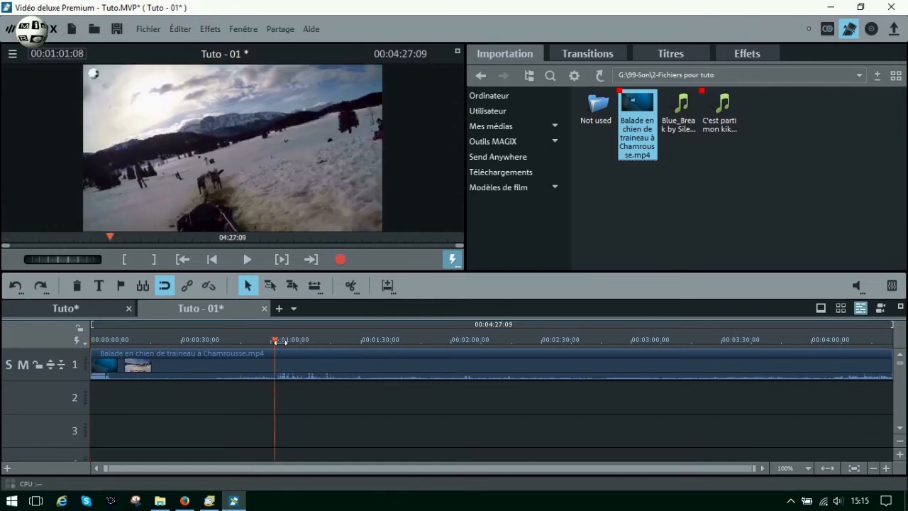
left_click_drag(277, 342, 223, 349)
left_click(225, 353)
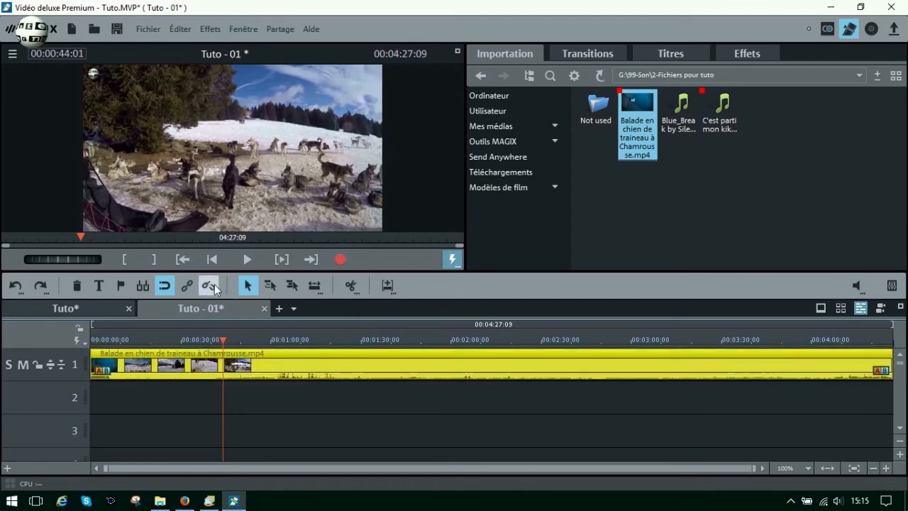
left_click(210, 286)
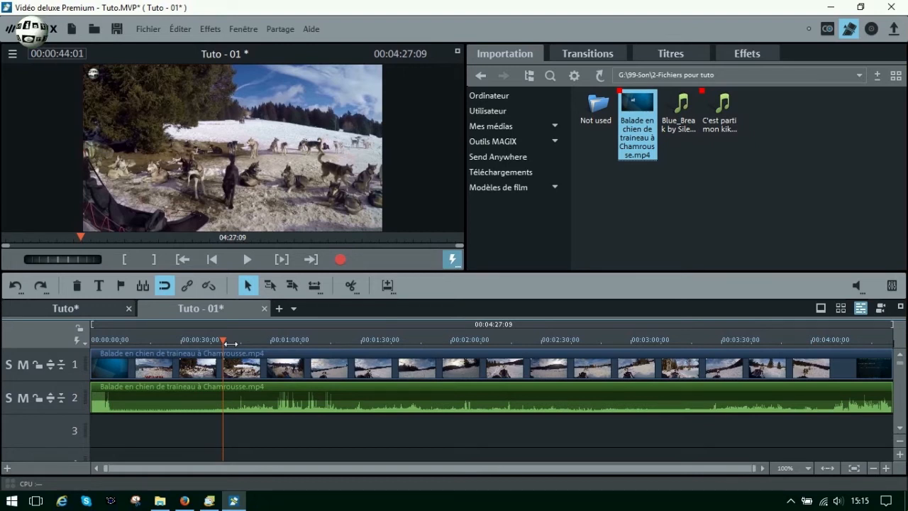
Step: Open the recording settings with Audio as the source and move the dialog clear of the timeline
left_click(340, 261)
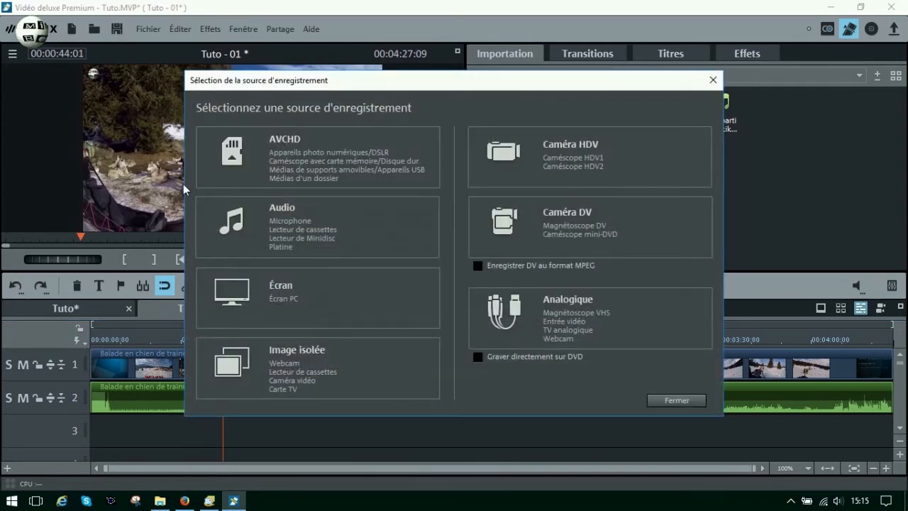
left_click(280, 205)
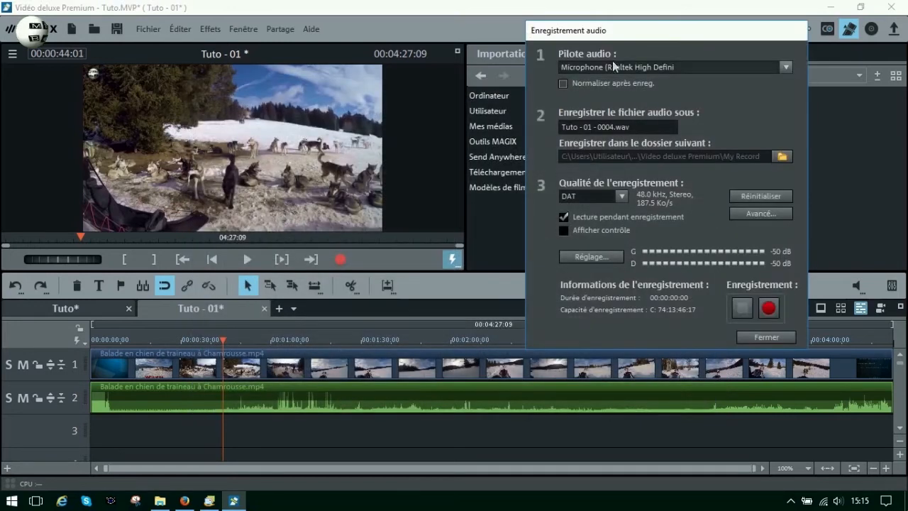
left_click_drag(639, 31, 385, 21)
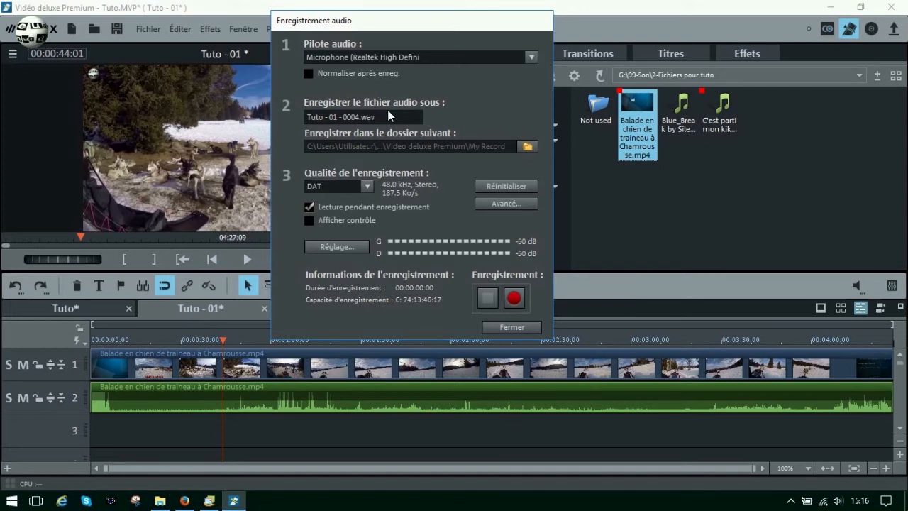
Step: Choose DAT as the recording quality and enable the level display for the microphone
mouse_move(270, 403)
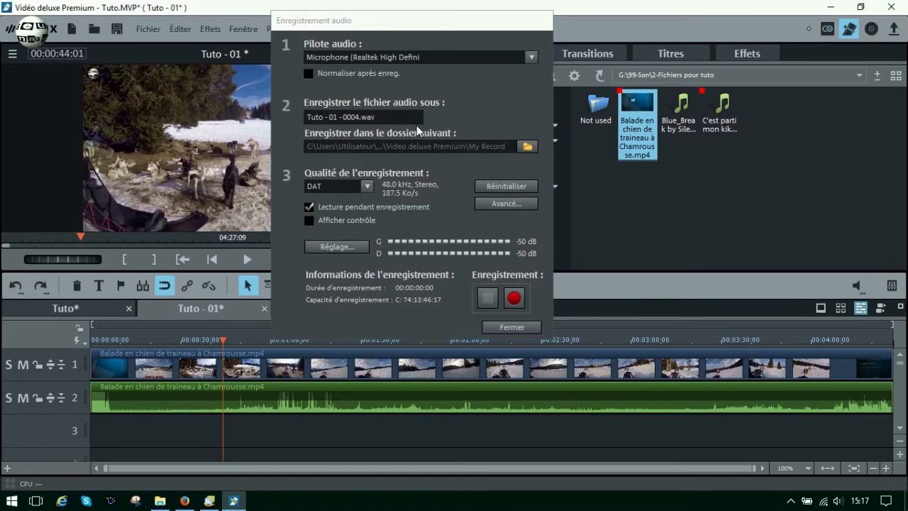
left_click(365, 187)
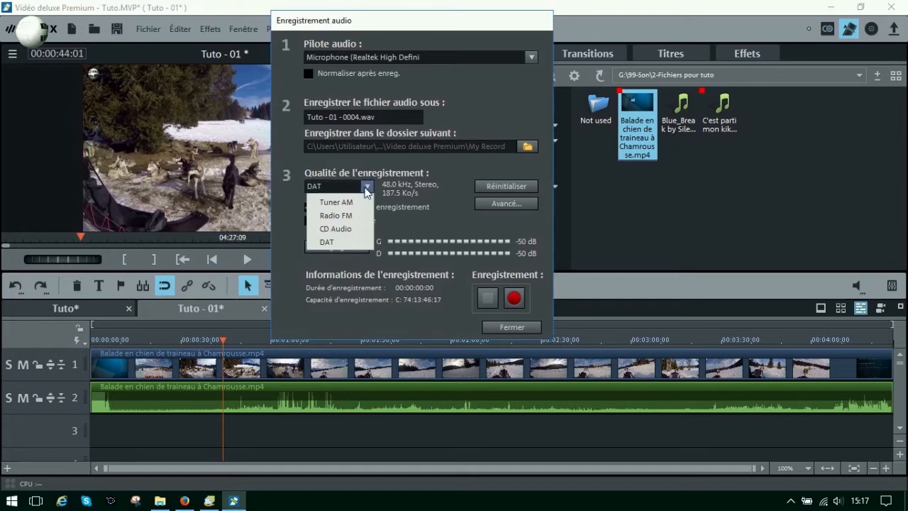
left_click(324, 243)
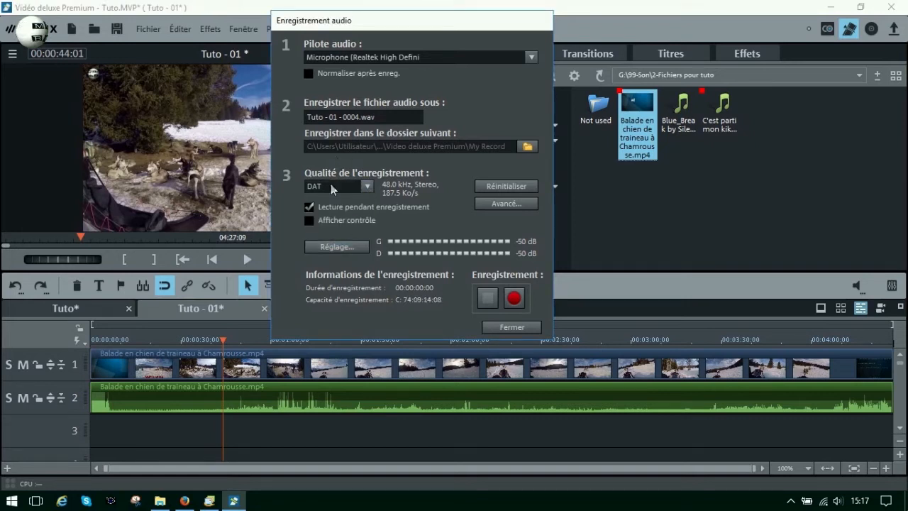
left_click(308, 220)
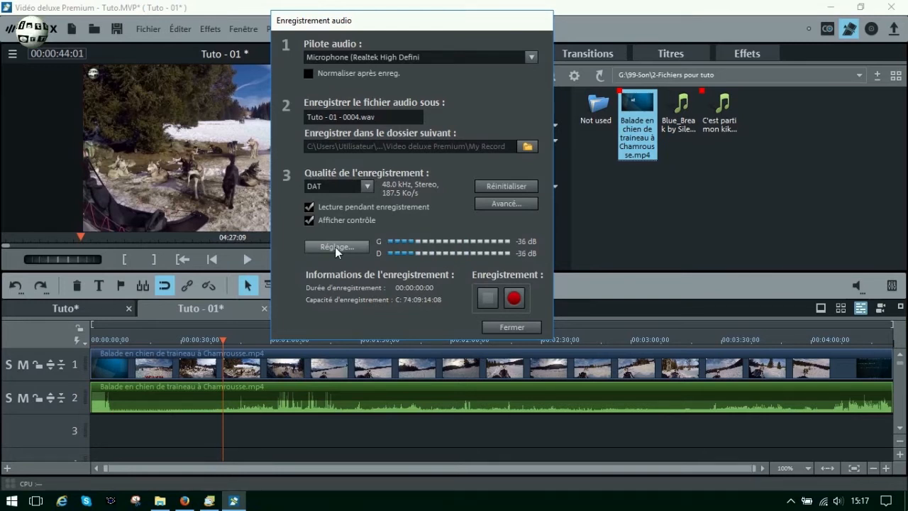
Step: Confirm the advanced recording settings with automatic ducking of other tracks, 12 dB reduction and 0.70-second fades
left_click(512, 202)
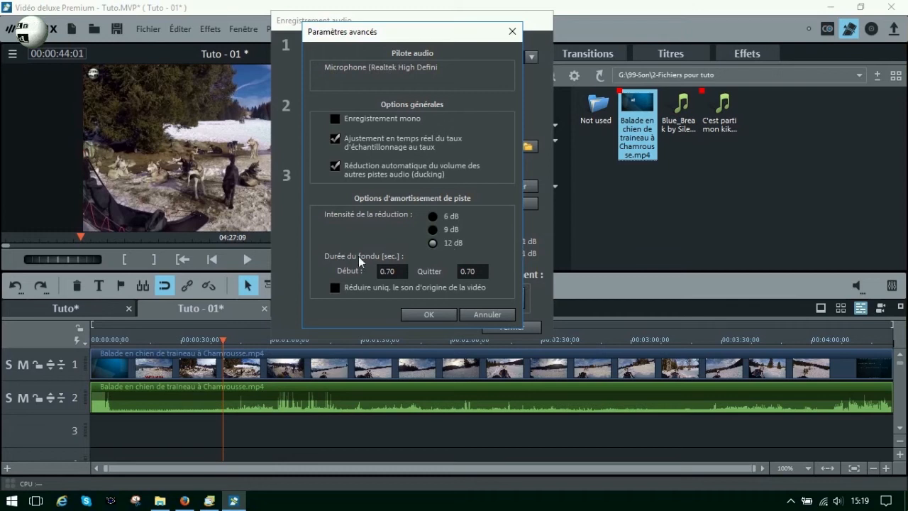
left_click(425, 314)
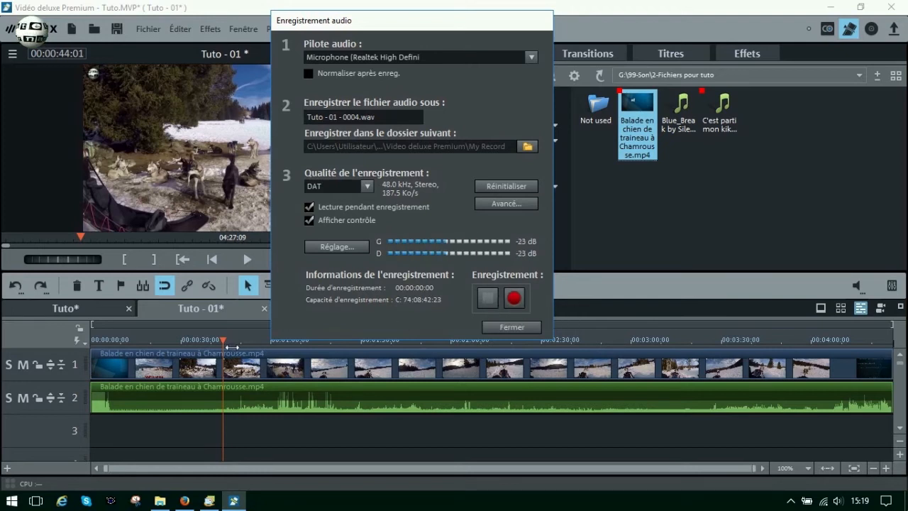
Step: Record about 10 seconds of voice from the microphone starting at 00:00:44:01, keep the take and close the recording dialog
left_click(515, 301)
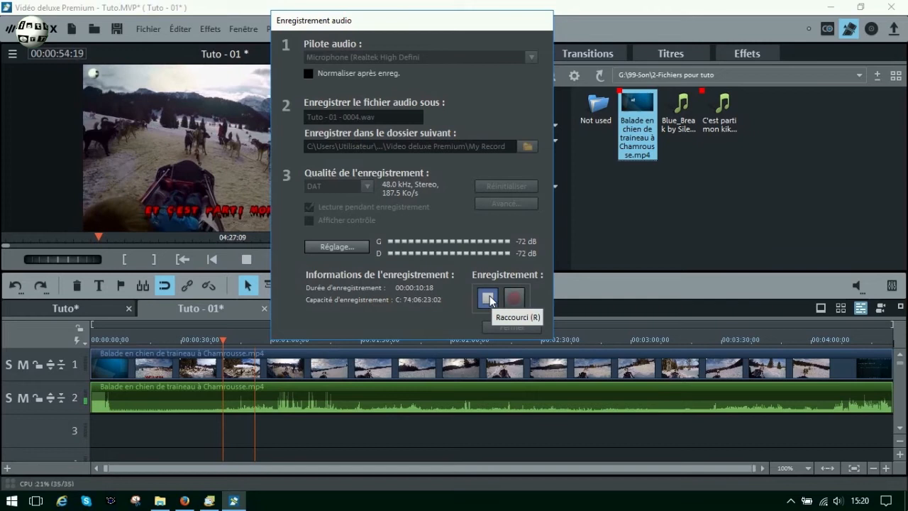
left_click(488, 298)
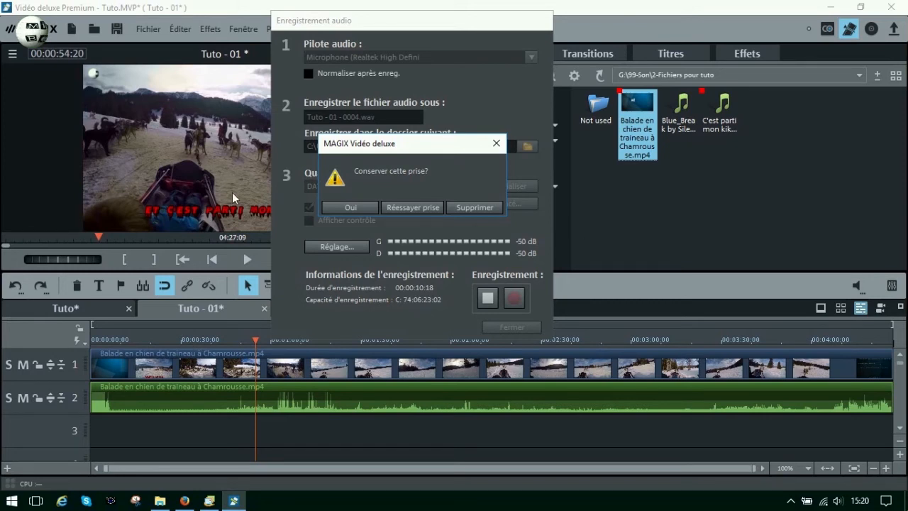
left_click(350, 207)
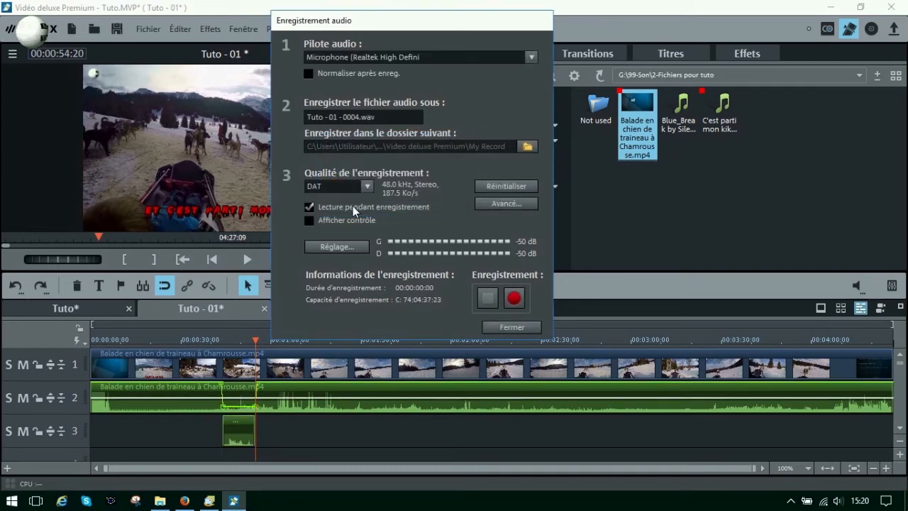
left_click(491, 326)
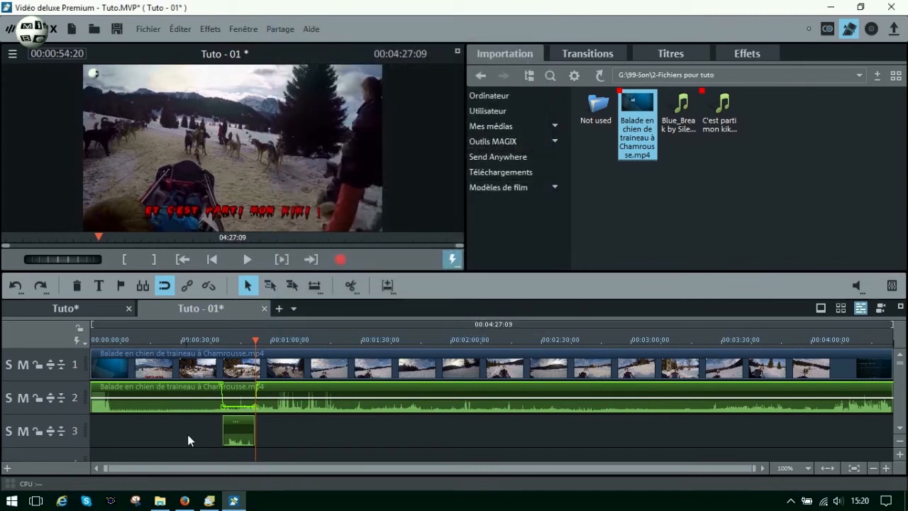
Step: Examine the ducking curve over the recorded clip in the enlarged timeline, and scrub back to 00:00:50:22 in normal view
left_click(899, 309)
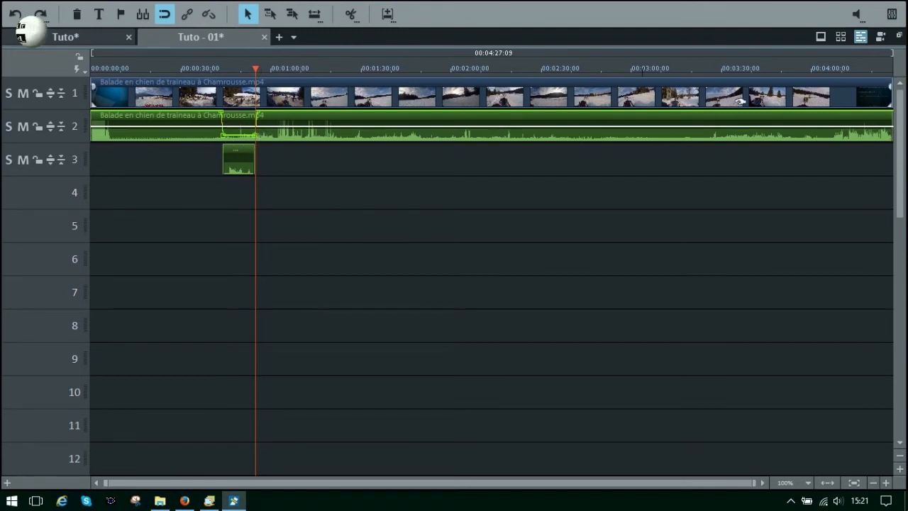
left_click(898, 35)
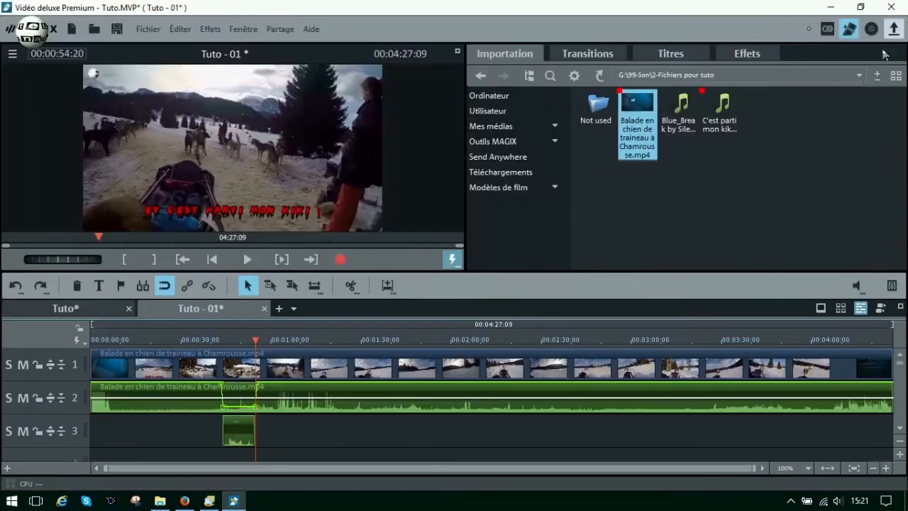
mouse_move(257, 339)
left_mouse_down()
mouse_move(229, 344)
mouse_move(265, 344)
left_mouse_up()
mouse_move(250, 346)
left_mouse_down()
mouse_move(259, 345)
mouse_move(232, 347)
mouse_move(253, 346)
mouse_move(234, 346)
mouse_move(243, 347)
left_mouse_up()
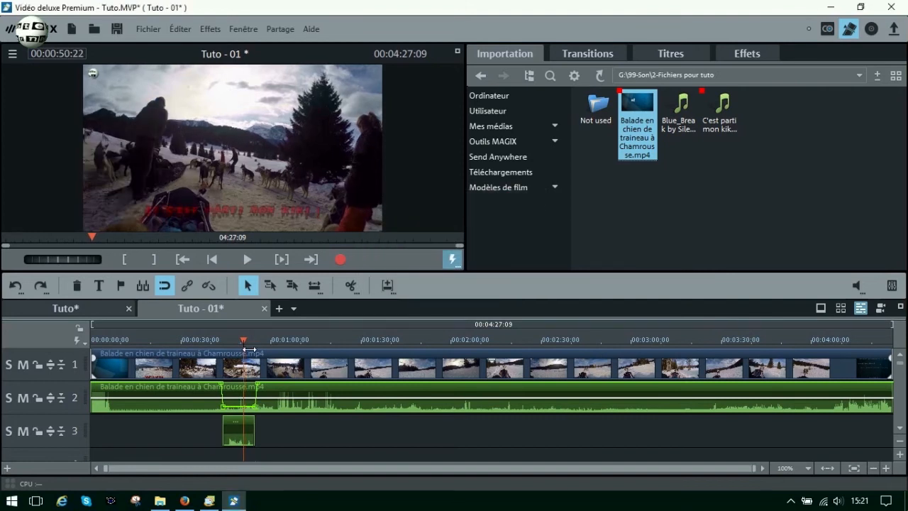
Step: Move the recorded voice clip later on track 3 so it starts at about 00:00:49, leaving the ducking curve in place
key("Right")
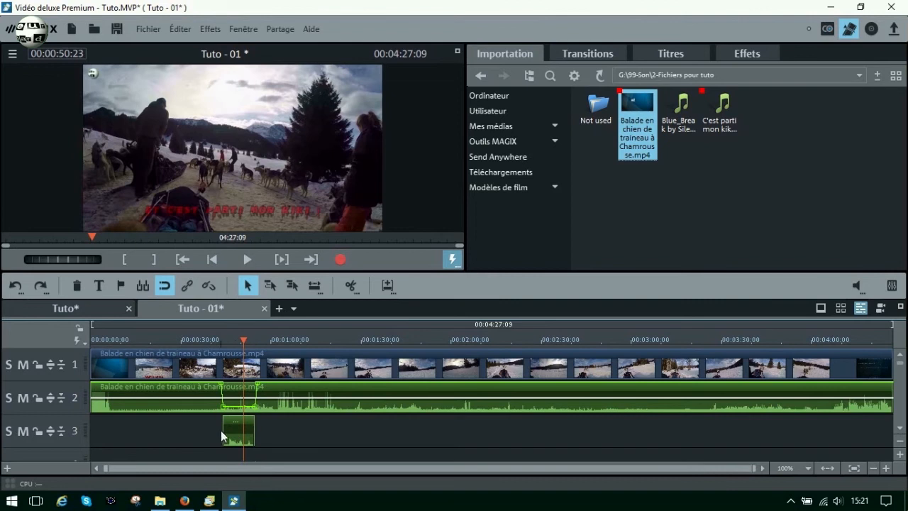
mouse_move(238, 433)
left_mouse_down()
mouse_move(259, 434)
mouse_move(252, 434)
left_mouse_up()
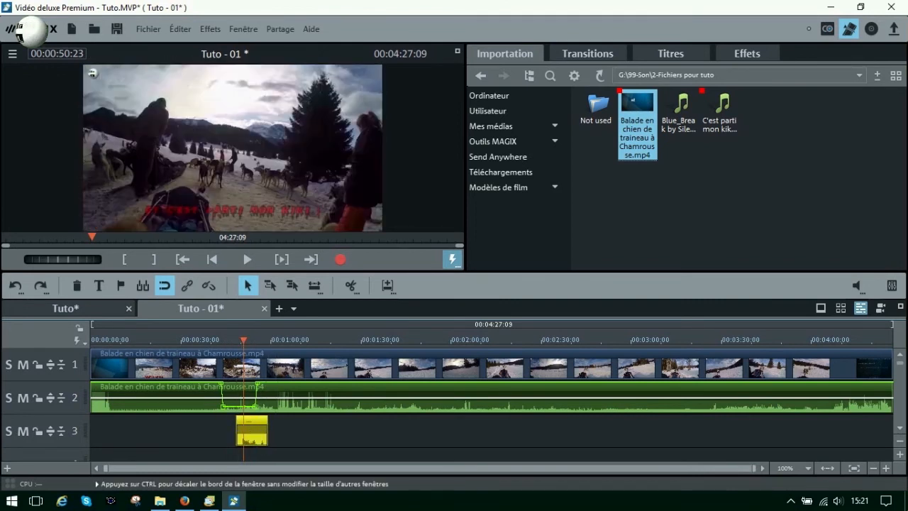
left_click(901, 308)
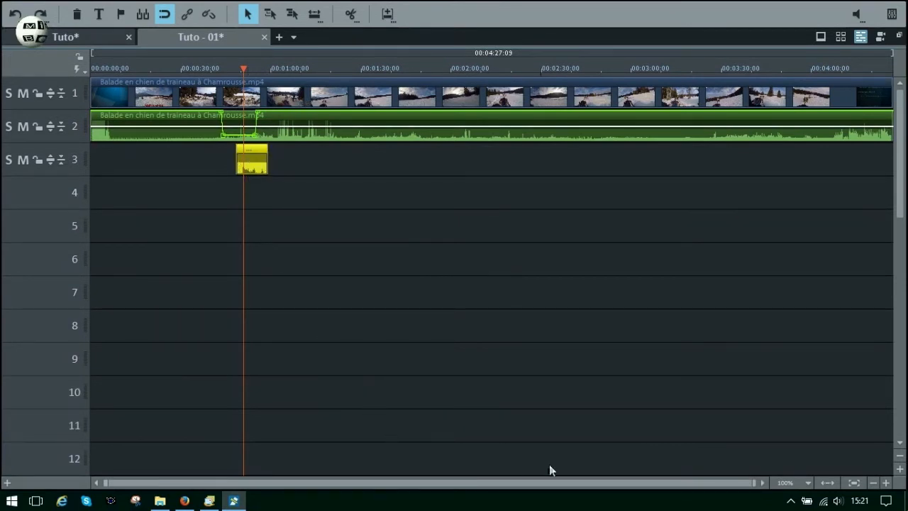
left_click_drag(758, 484, 296, 483)
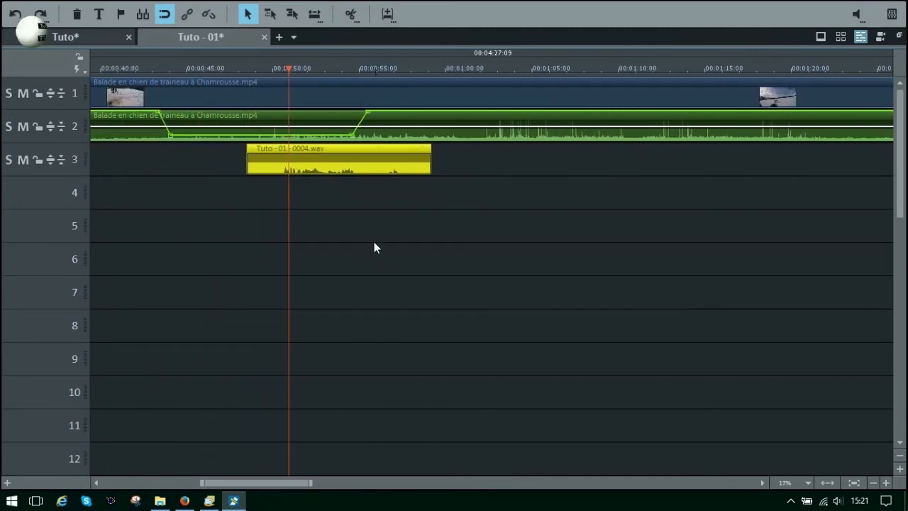
left_click_drag(335, 161, 343, 161)
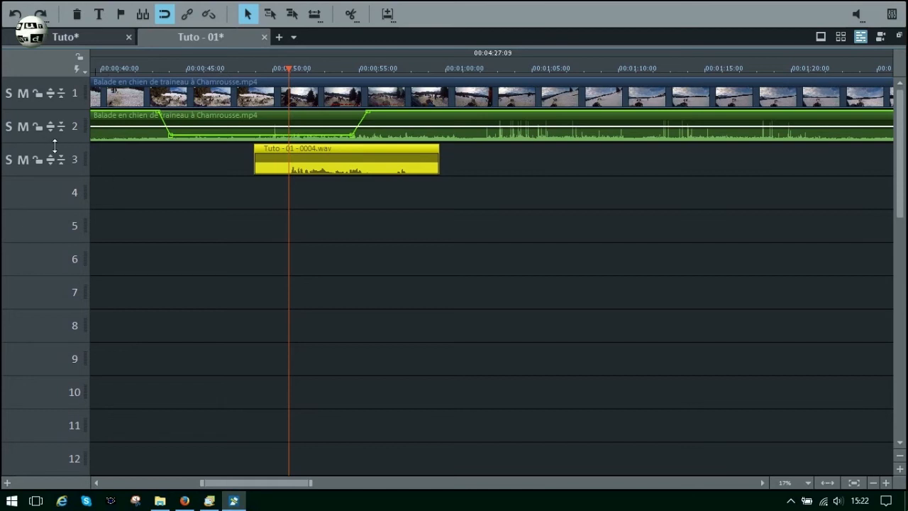
Step: In single-track mouse mode, realign track 2's ducking curve points with the voice clip: falling about 00:00:48 to 00:00:50, rising about 00:00:59 to 00:01:01
left_click_drag(74, 147, 72, 189)
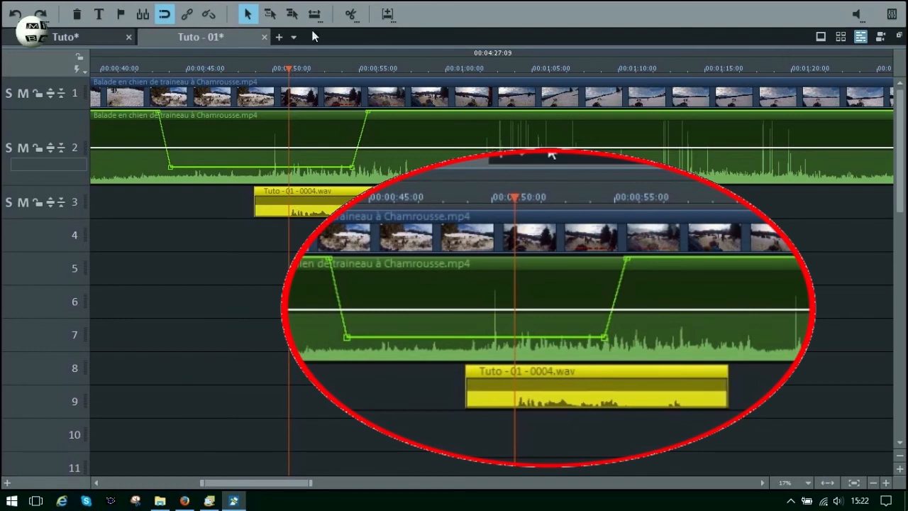
left_click(270, 14)
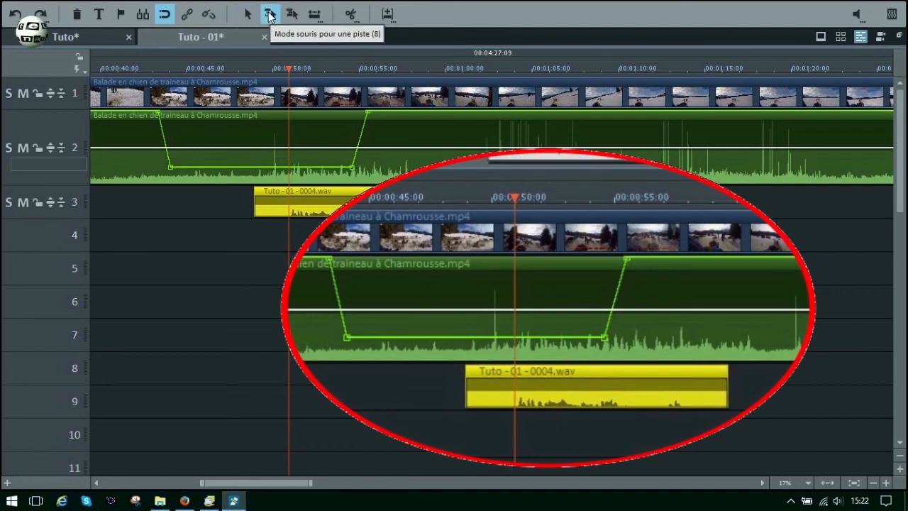
left_click(371, 125)
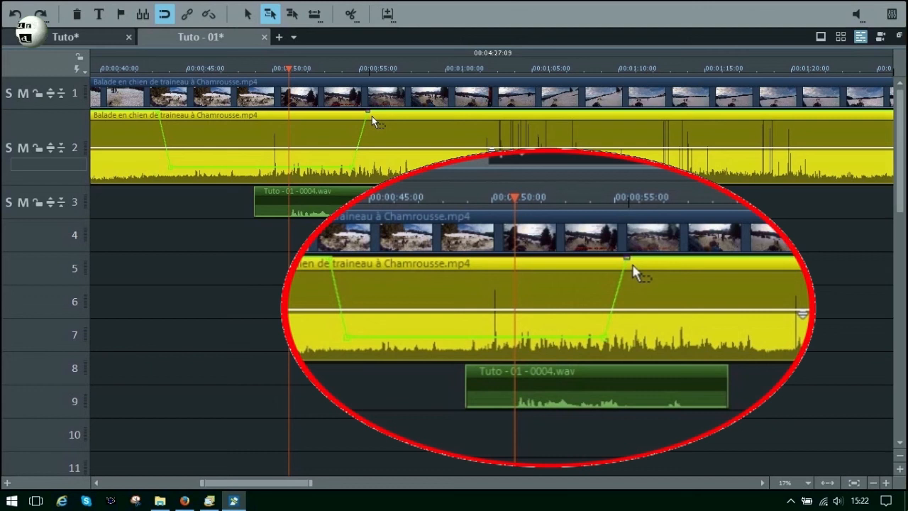
left_click_drag(371, 117, 467, 119)
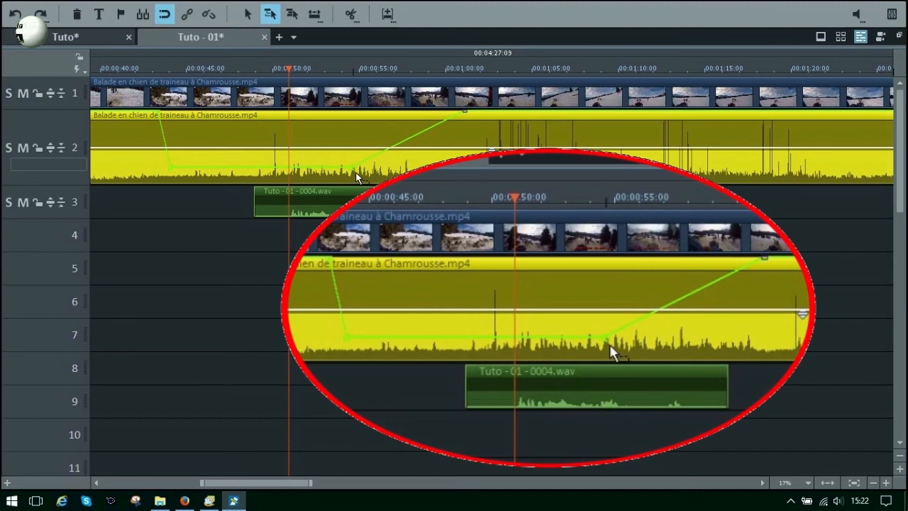
left_click_drag(355, 173, 426, 173)
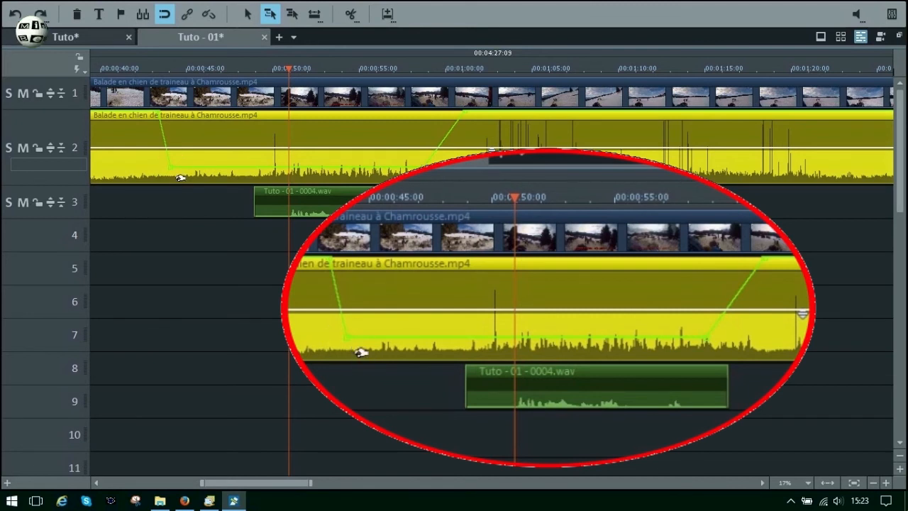
left_click_drag(175, 172, 285, 171)
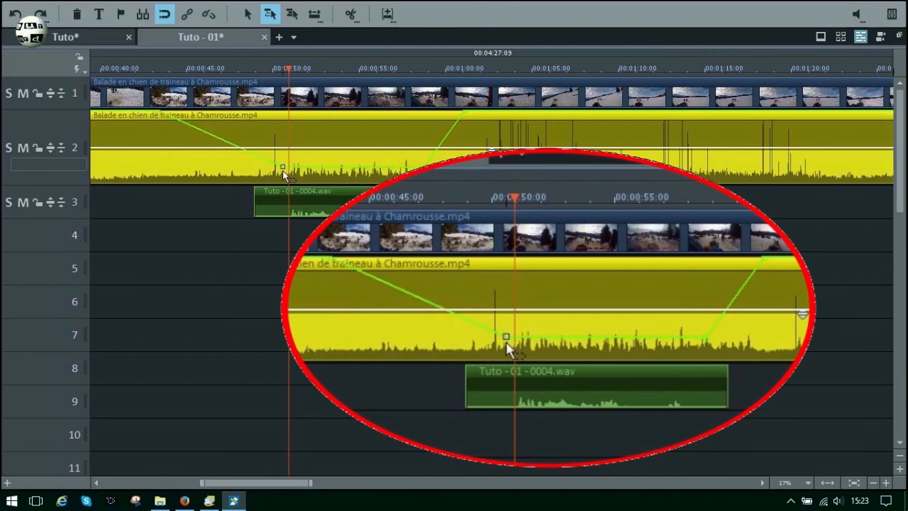
left_click_drag(162, 116, 241, 117)
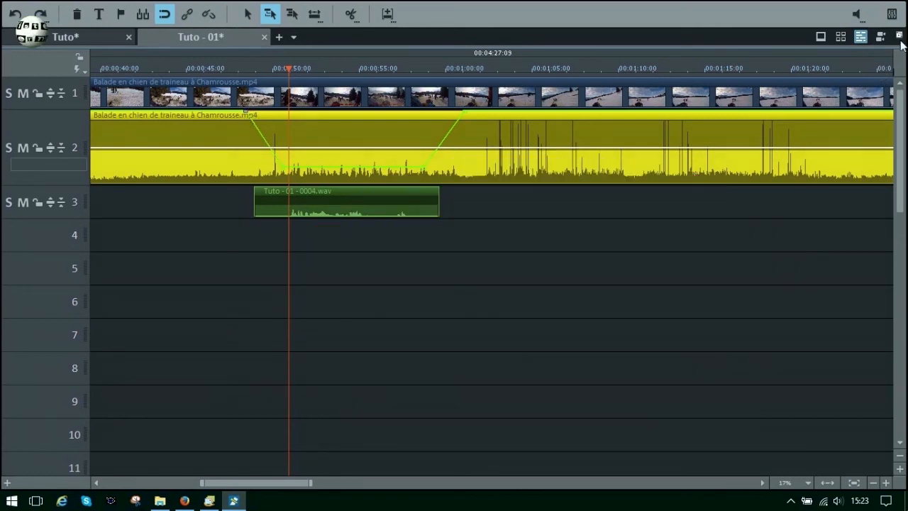
Step: Restore the normal view and play the ducked passage from 00:00:46:11 to about 00:01:01 to check the sound
left_click(900, 36)
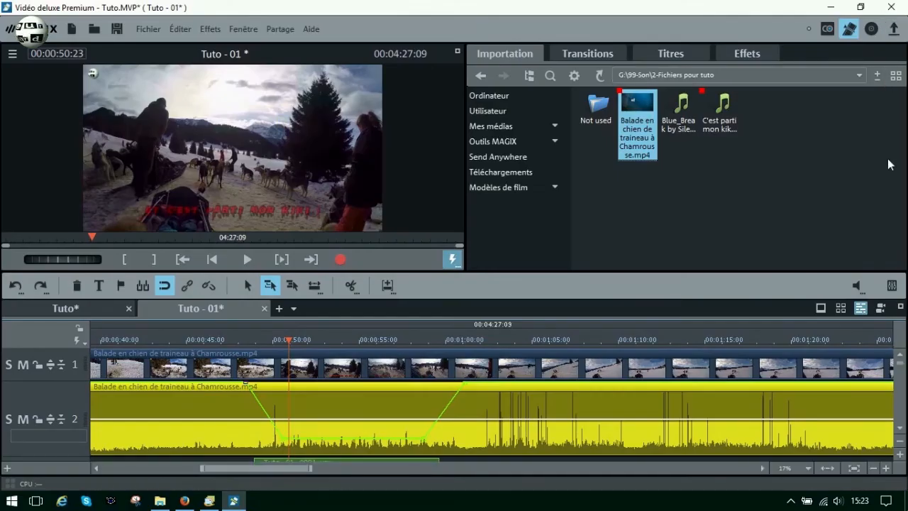
left_click(212, 341)
left_click(245, 260)
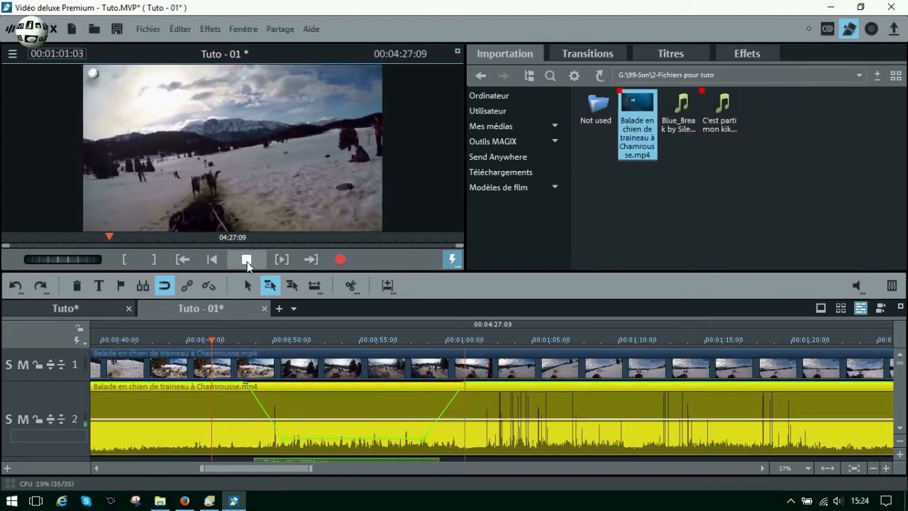
left_click(247, 259)
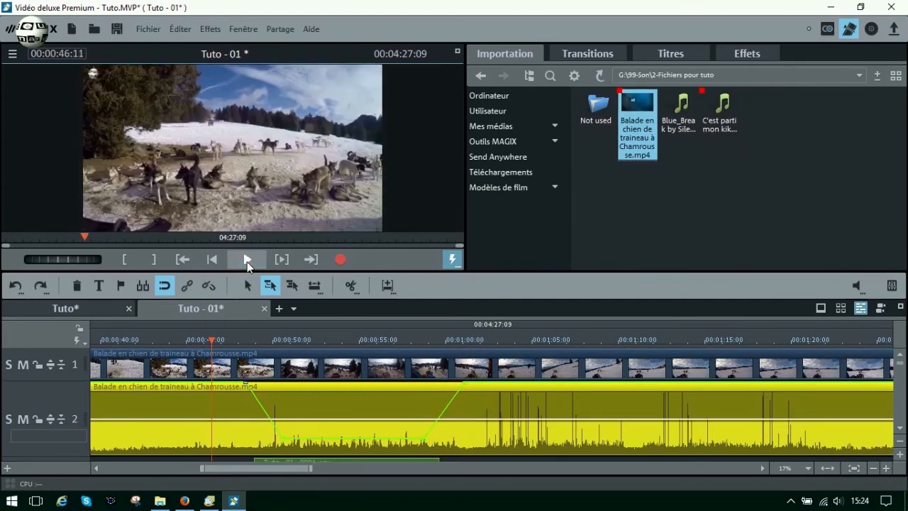